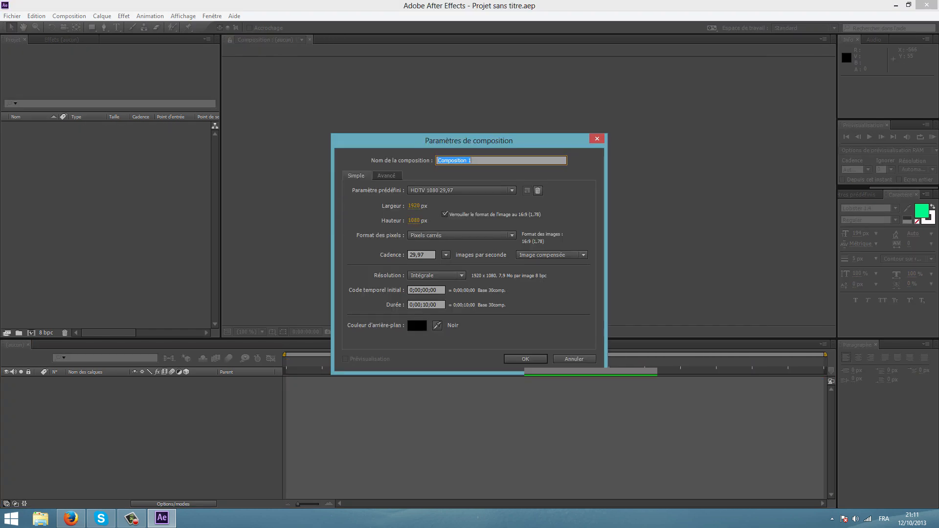
Step: Create a 1920 x 1080, 29.97 fps, 10-second composition and add the text "TheGamerRespow"
key("Return")
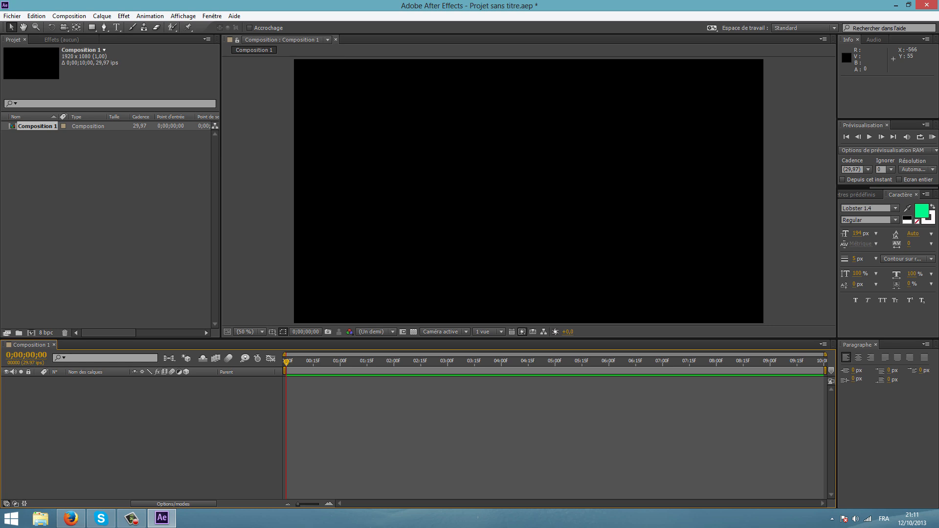
left_click(116, 27)
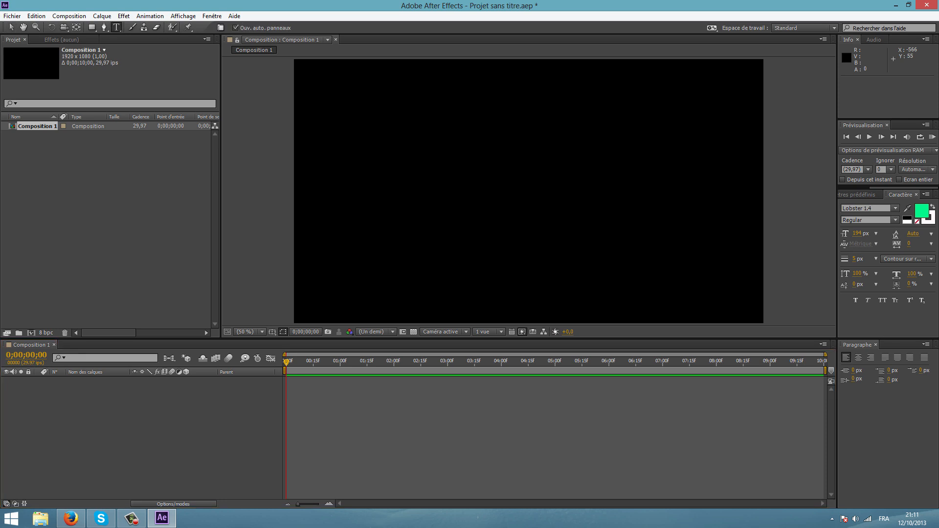
left_click(384, 208)
type("The fa")
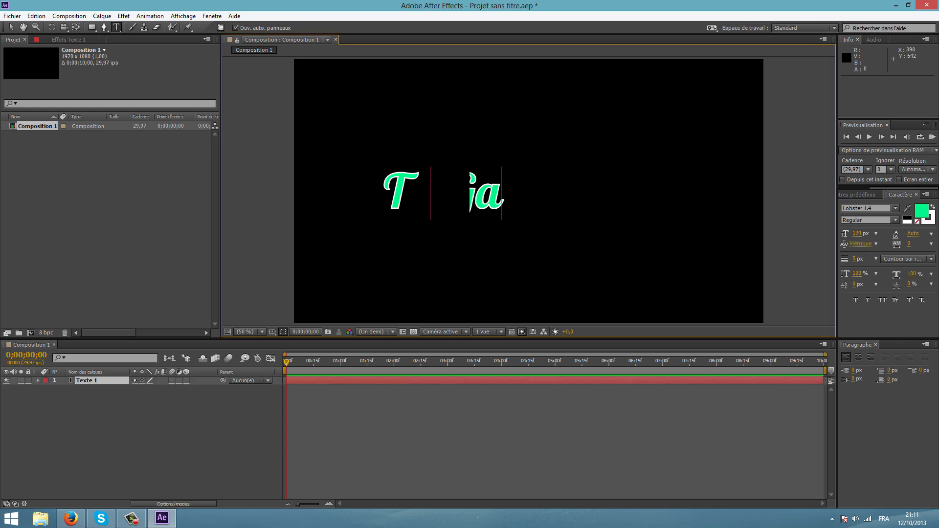
type("Res")
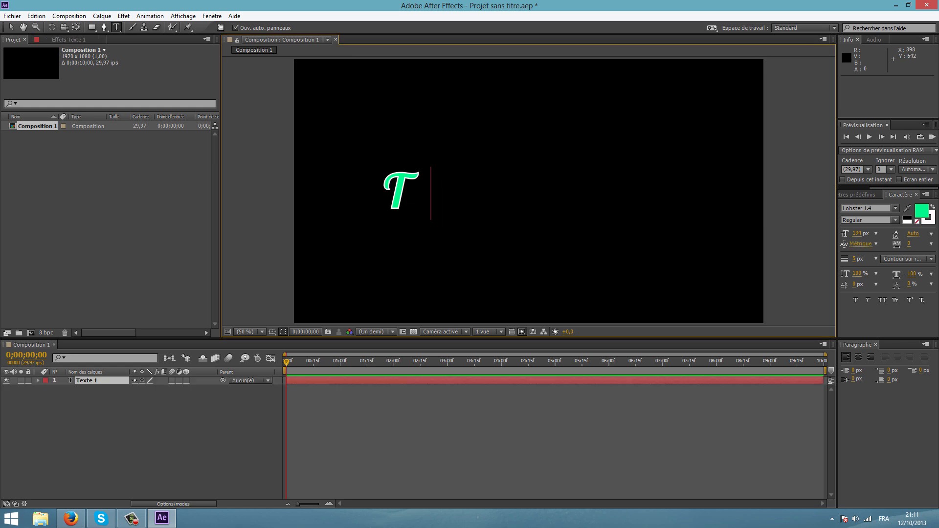
type("heGamerRespow")
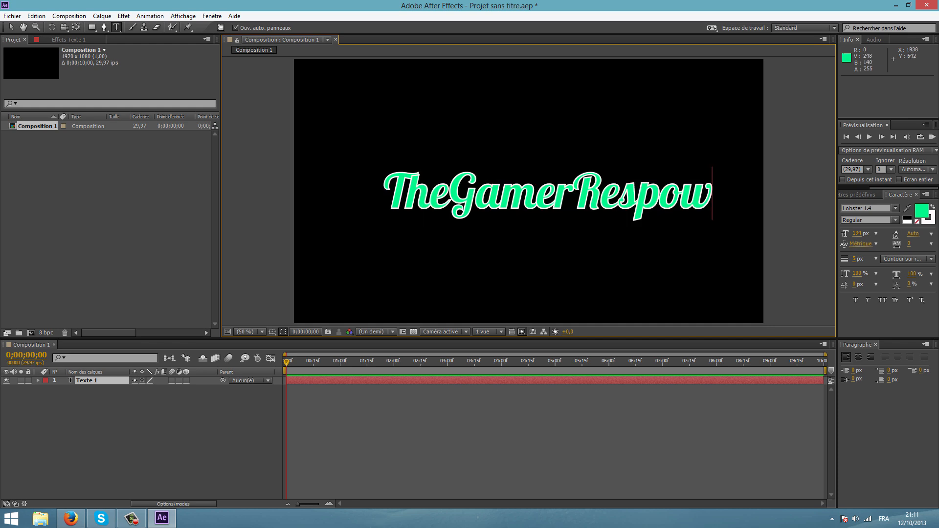
Step: Recolour the whole text light blue and set its stroke width to 0 px
left_click(921, 211)
key("Escape")
key("ctrl+a")
left_click(921, 211)
mouse_move(487, 269)
left_mouse_down()
mouse_move(487, 255)
mouse_move(487, 269)
left_mouse_up()
left_click(564, 199)
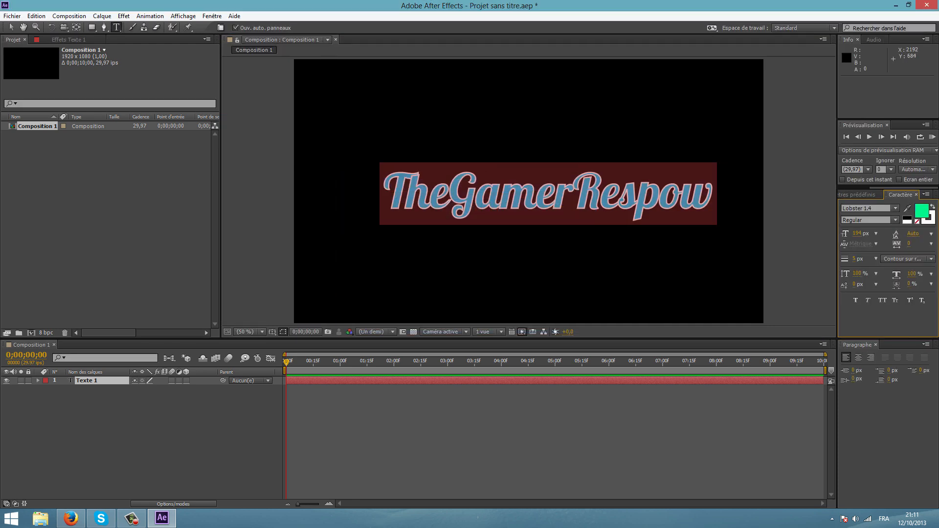
left_click(854, 259)
type("0")
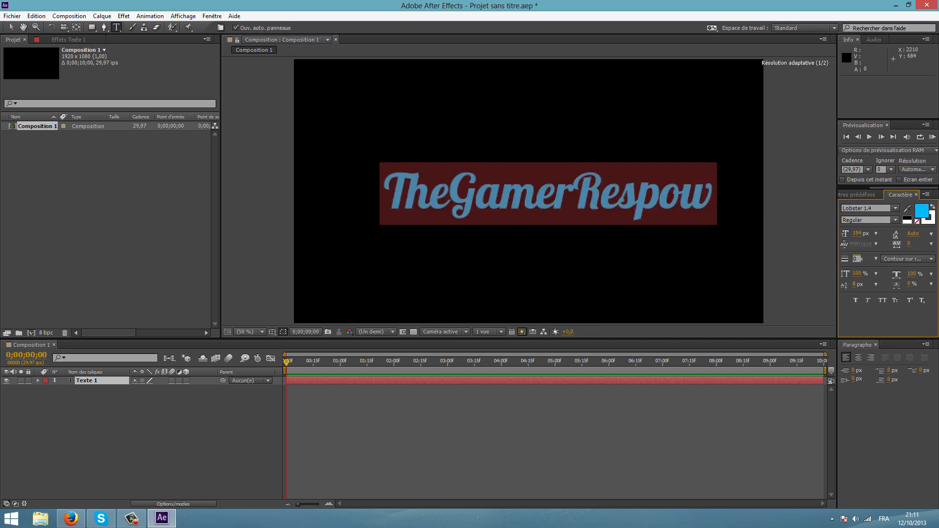
Step: Finish editing the text and move it slightly left so it sits centred horizontally in the frame
left_click(644, 210)
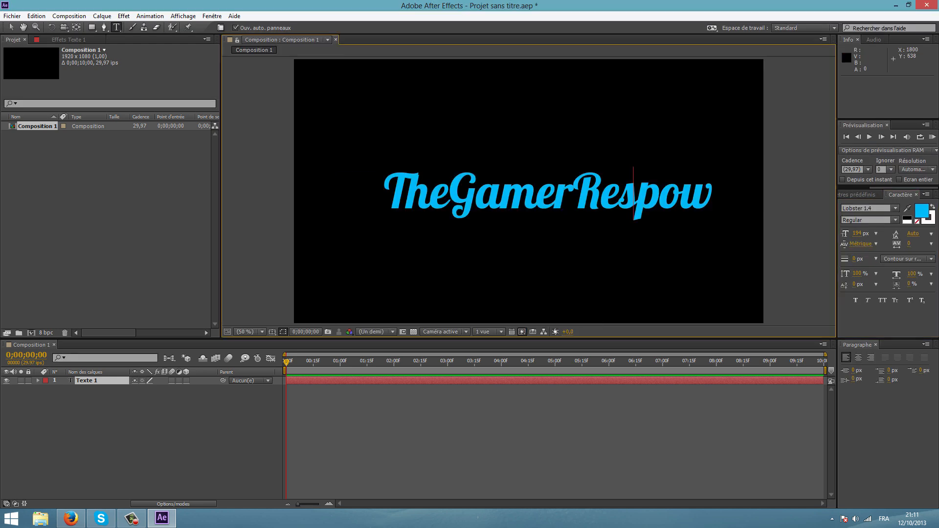
left_click(710, 204)
mouse_move(710, 276)
left_mouse_down()
mouse_move(694, 276)
mouse_move(707, 276)
left_mouse_up()
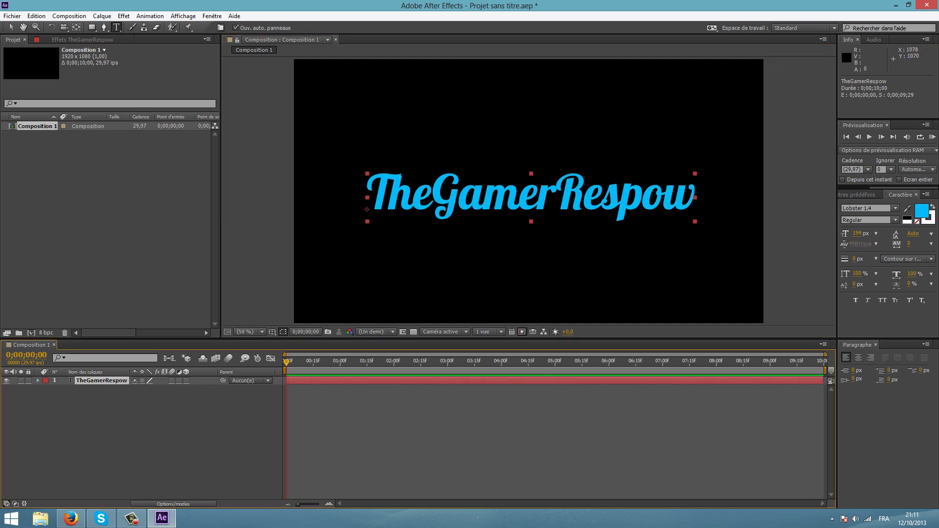
Step: Precompose the text layer under the name "Logo - Précomp"
right_click(104, 382)
key("Escape")
right_click(104, 382)
left_click(147, 302)
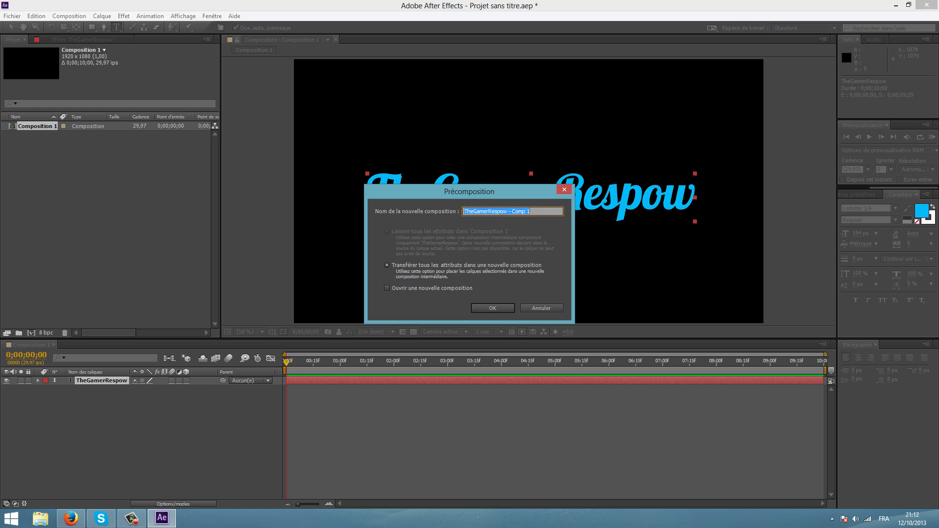
type("Textr")
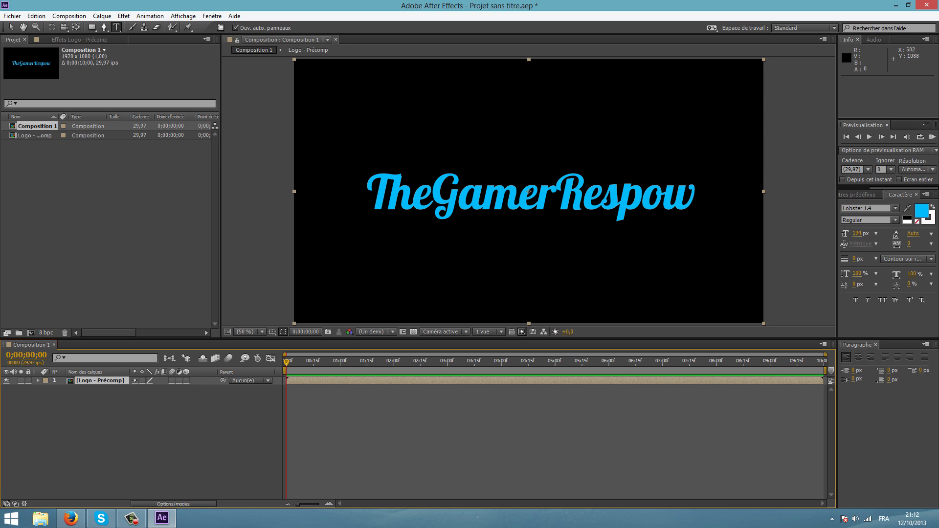
Step: Add a solid layer named "Form" and apply the Trapcode Form effect to it
right_click(115, 393)
mouse_move(138, 399)
left_click(306, 424)
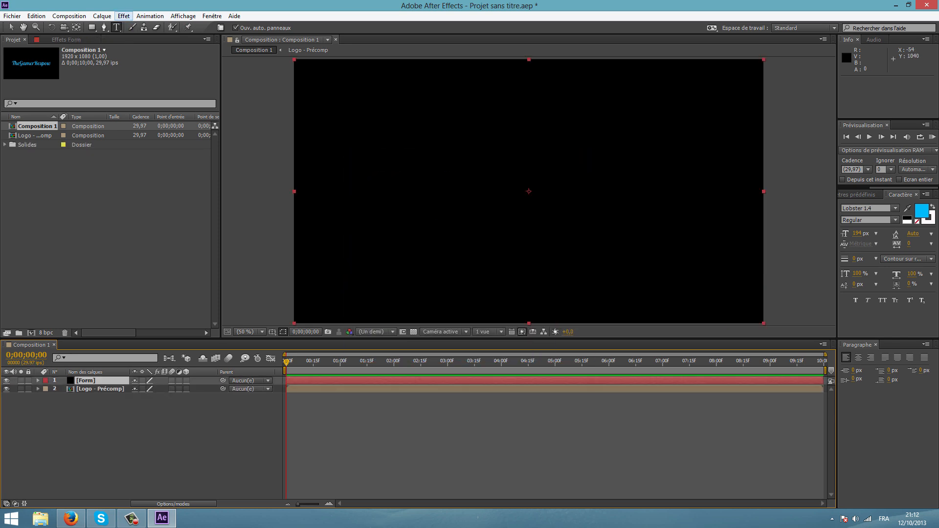
left_click(124, 17)
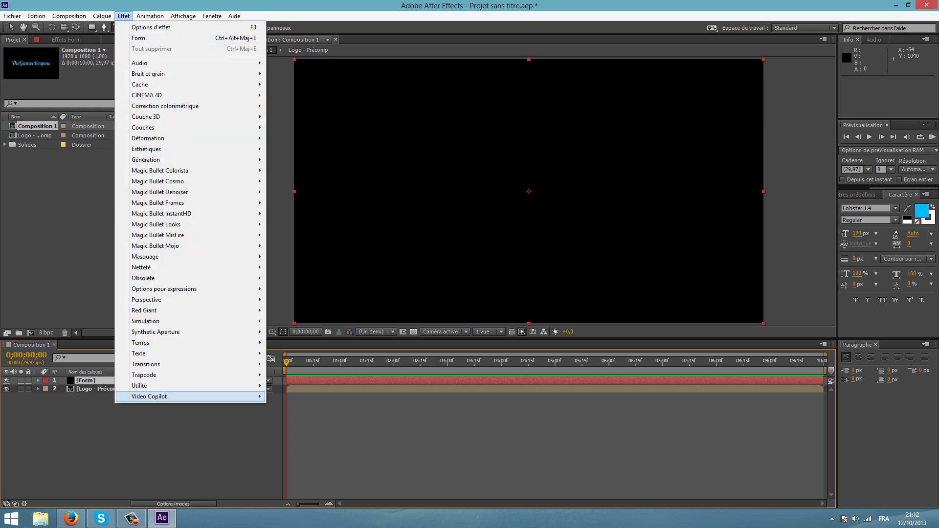
left_click(298, 396)
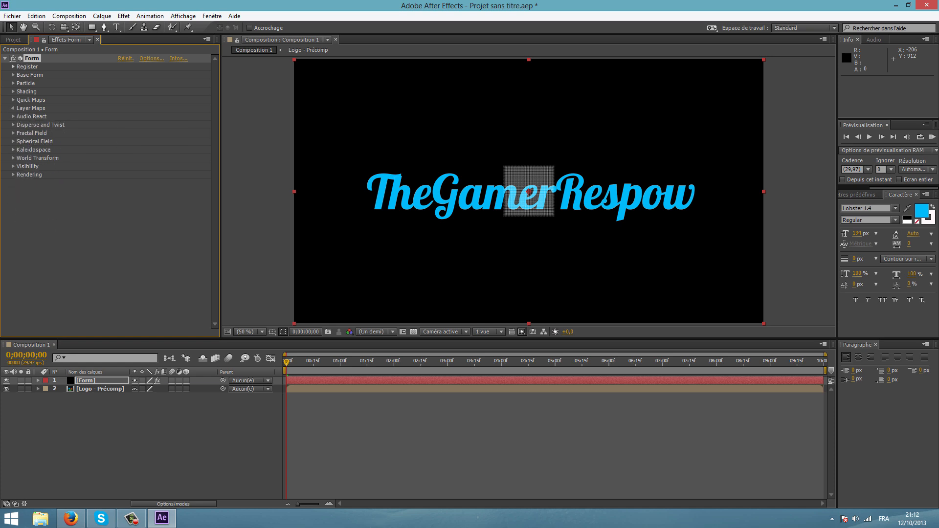
Step: Set the Form effect's Color and Alpha map to Logo - Précomp, with RGBA to RGBA functionality mapped over XY
left_click(150, 125)
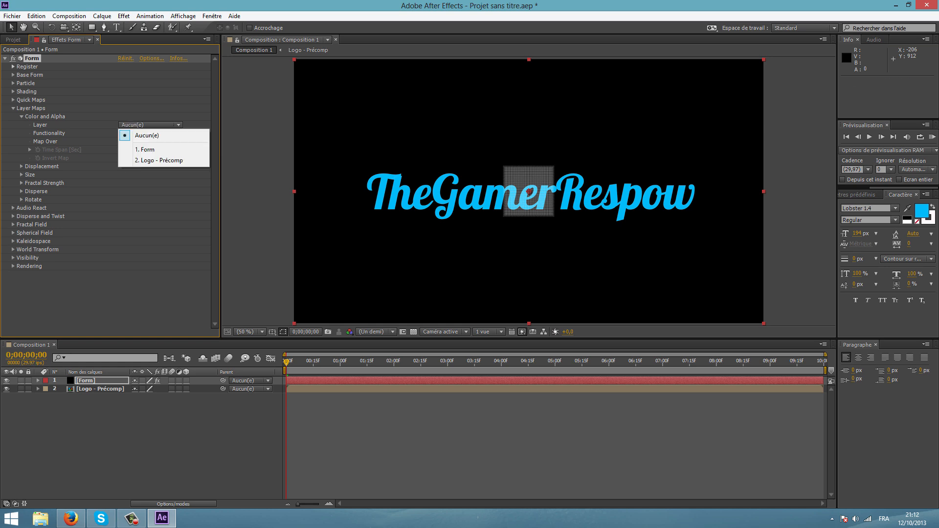
left_click(159, 160)
left_click(149, 133)
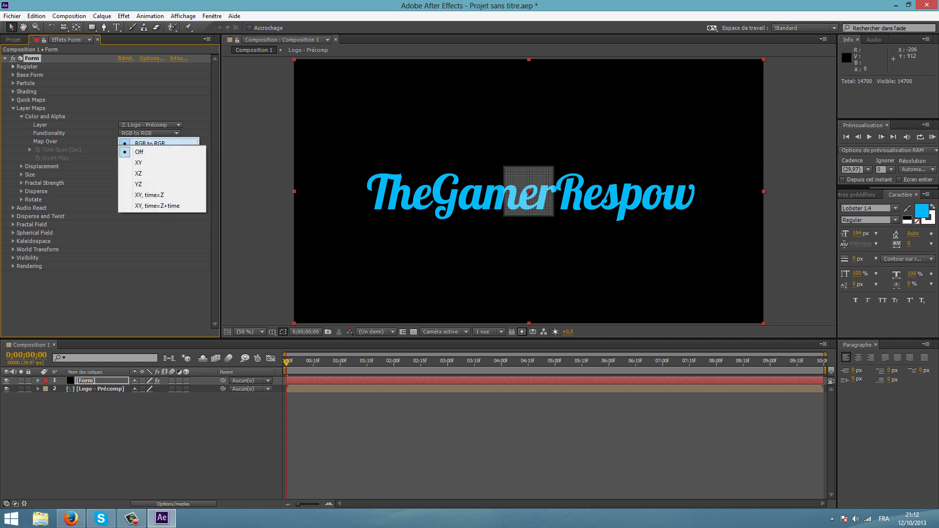
left_click(154, 154)
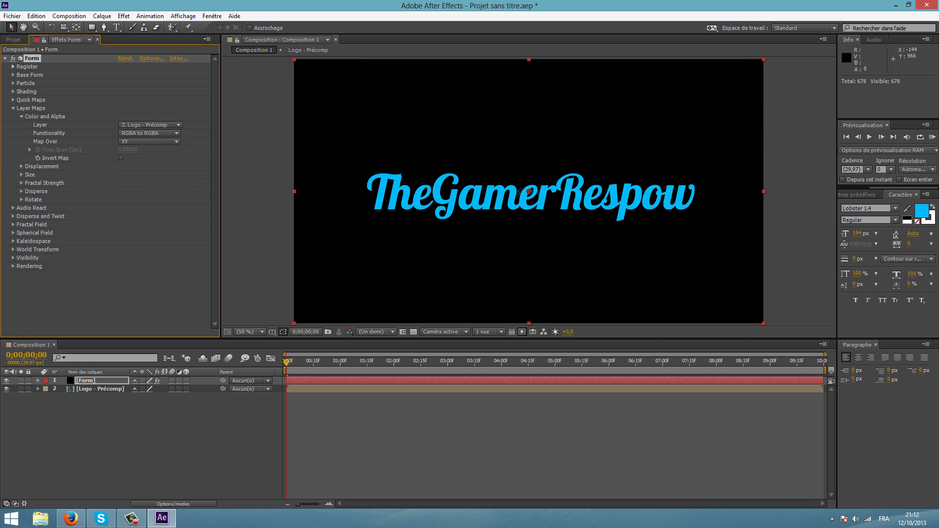
Step: Hide the Logo - Précomp layer and fit the composition view to the viewer
left_click(7, 389)
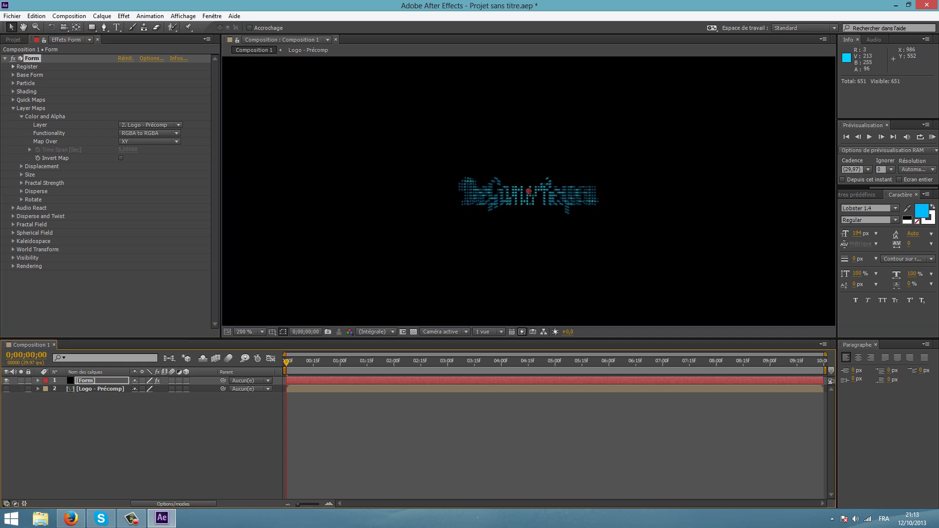
scroll(531, 194, "down", 1)
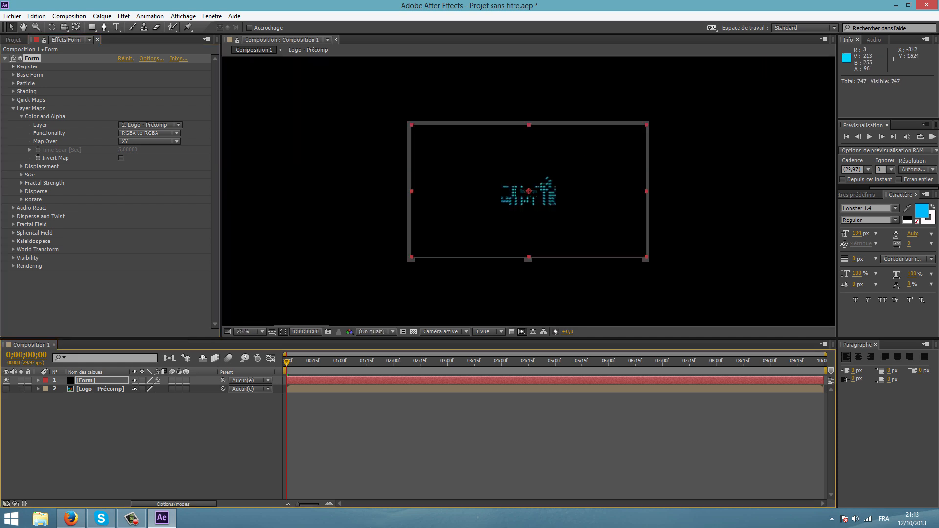
left_click(249, 332)
left_click(277, 167)
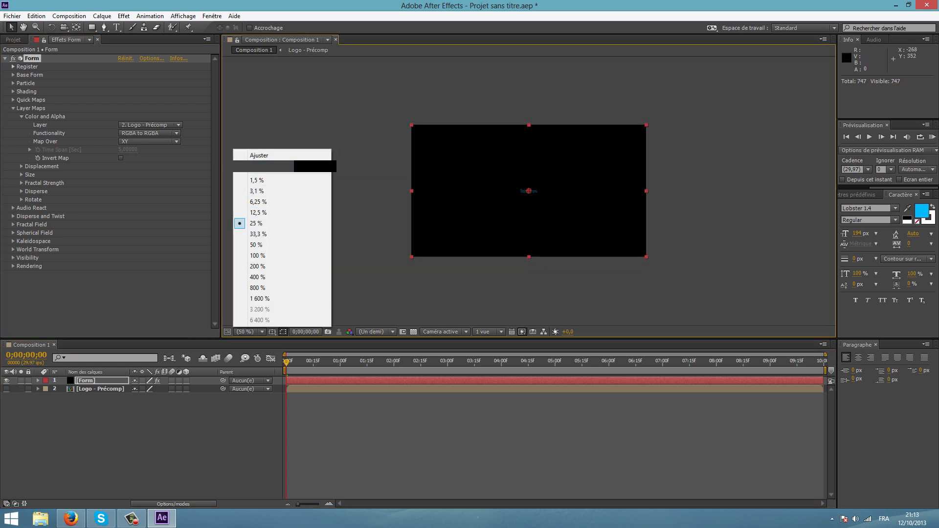
Step: Set the Base Form's Size X to 1920, Size Y to 1080 and Size Z to 1
left_click(13, 108)
left_click(13, 75)
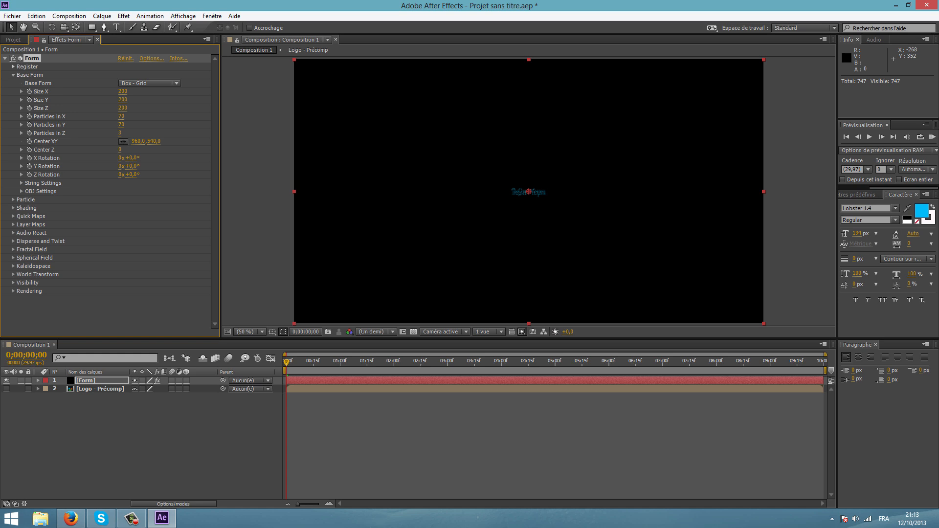
left_click(123, 91)
type("1920")
key("Tab")
key("Tab")
key("shift+Tab")
type("1080")
key("Tab")
type("1")
Step: Set the Base Form's particle counts to 1920 in X, 1080 in Y and 1 in Z
key("Tab")
type("1")
left_click(121, 116)
type("1920")
key("Tab")
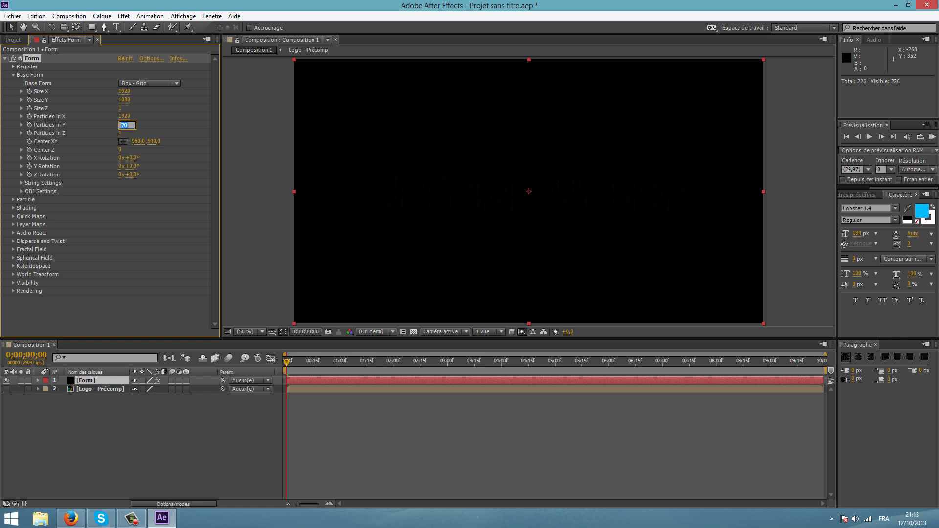
type("1080")
key("Return")
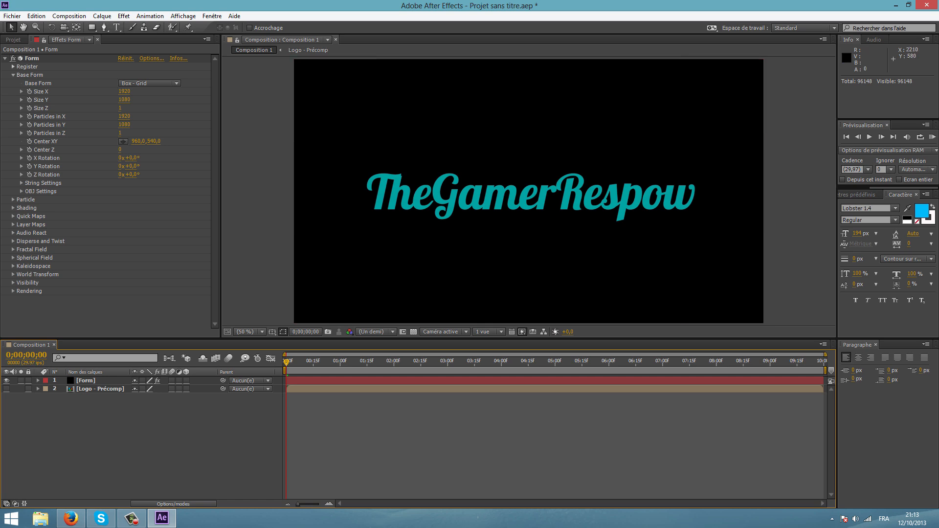
Step: Change the Form effect's particle colour to the light blue of the text
left_click(13, 199)
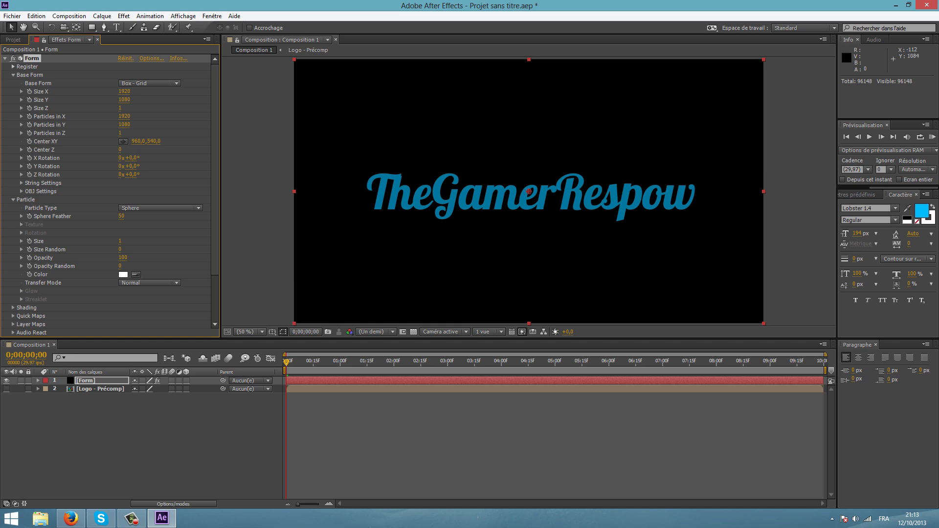
left_click(123, 274)
key("Escape")
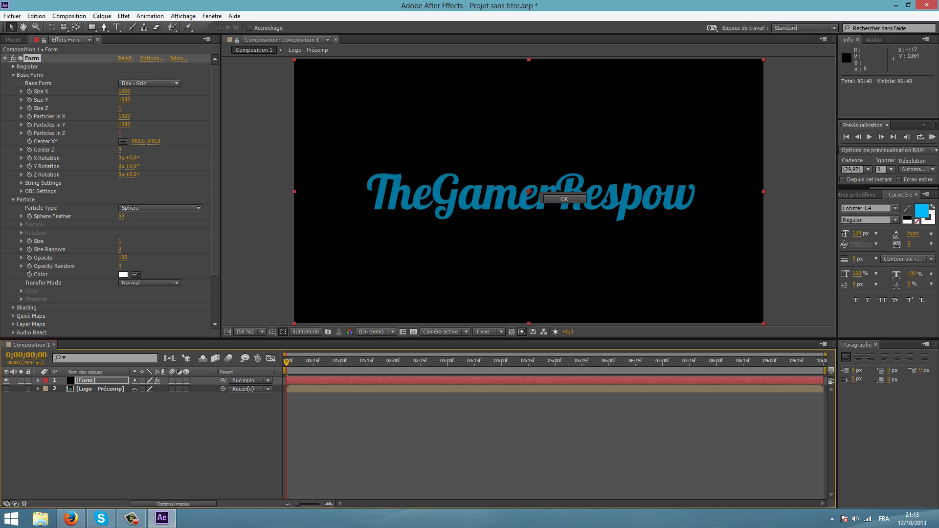
left_click(123, 275)
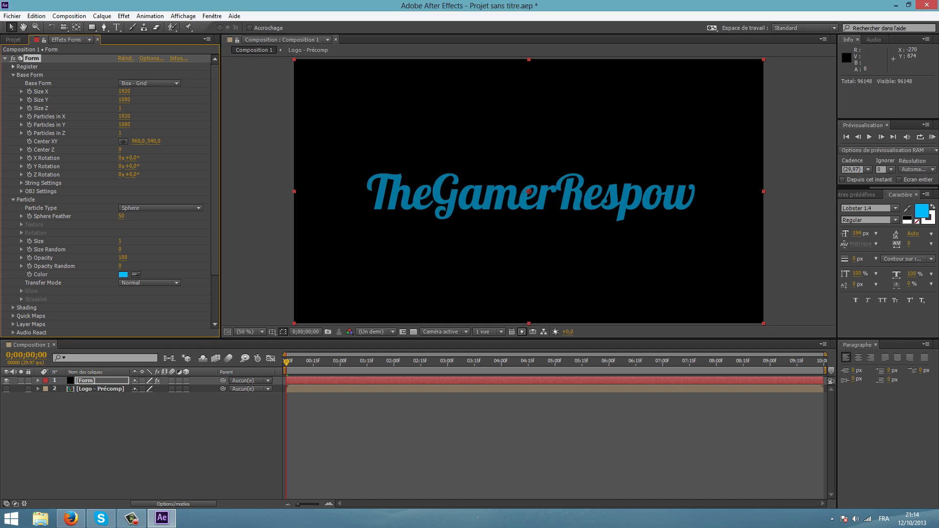
Step: Try the Add transfer mode for the particles and return it to Normal
left_click(149, 282)
left_click(141, 304)
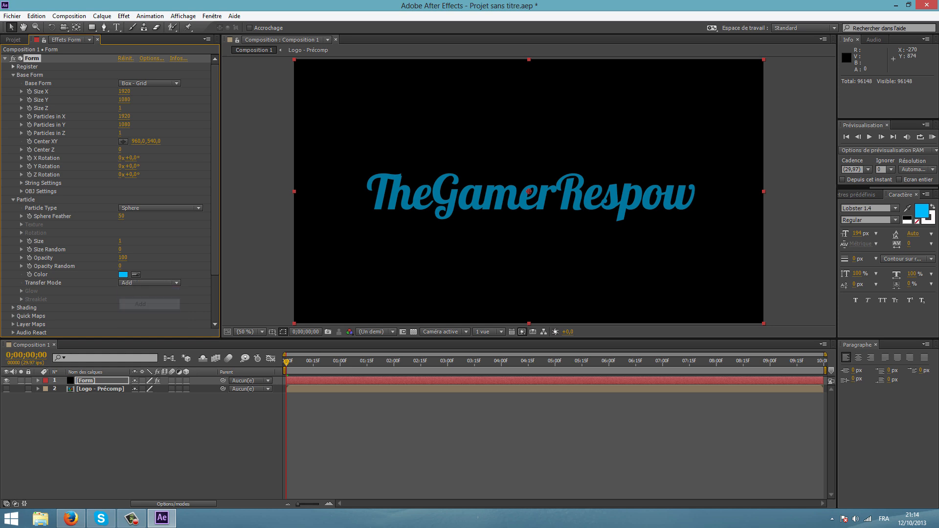
left_click(149, 283)
left_click(141, 293)
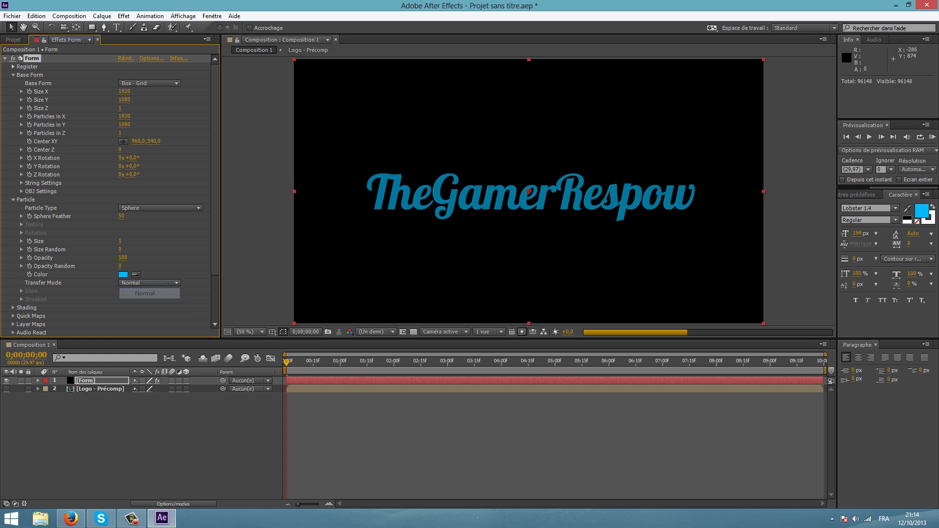
key("ctrl+z")
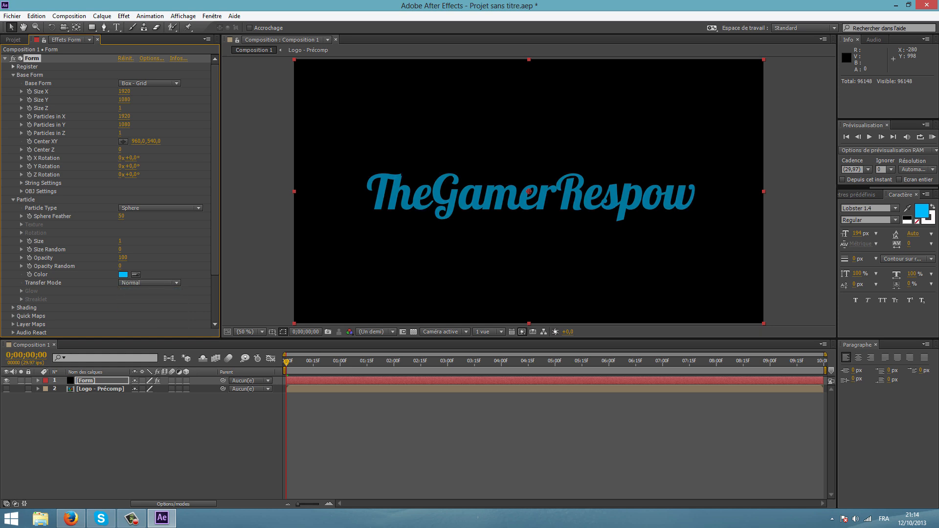
Step: Set Disperse to 100 in the Form effect's Disperse and Twist settings
left_click(13, 200)
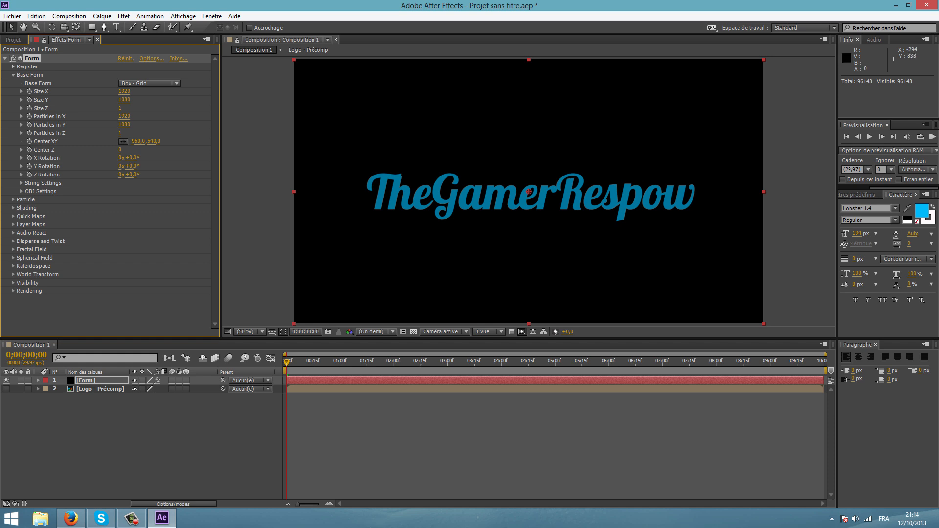
left_click(13, 241)
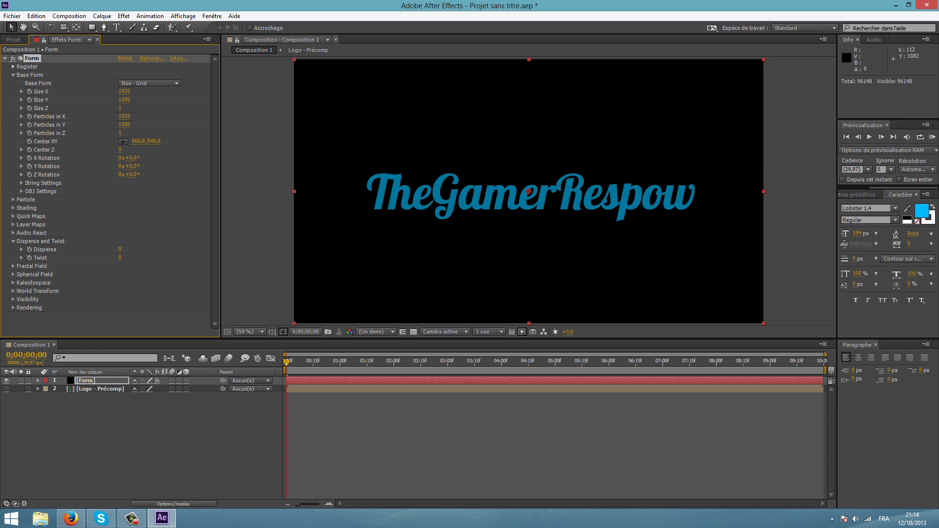
type("100")
key("Return")
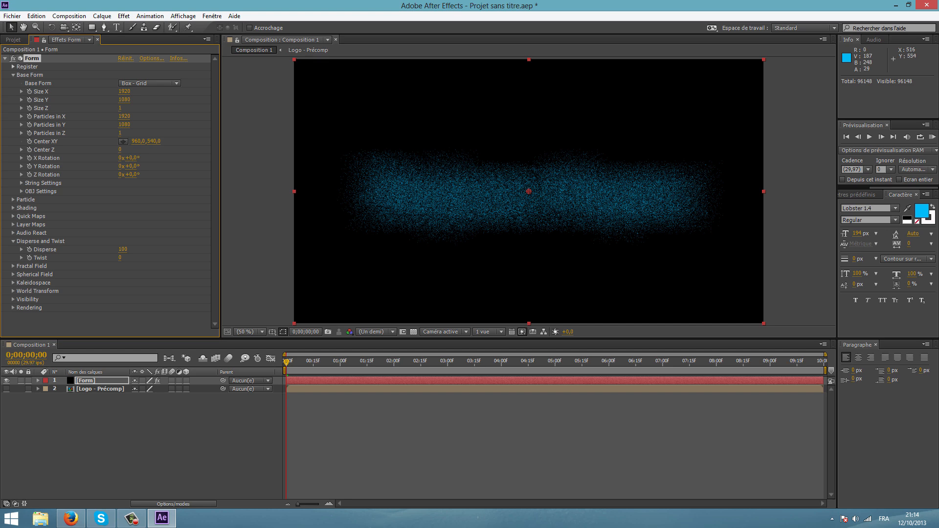
Step: Increase the Form effect's Disperse value to 200
left_click(122, 249)
type("2")
key("Return")
left_click(120, 257)
key("Return")
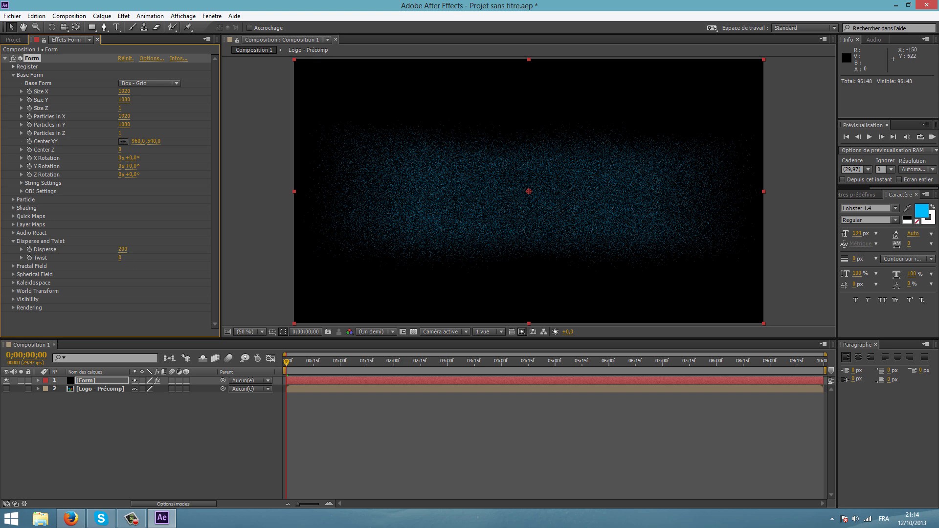
Step: Set the Form effect's Twist value to 10
left_click(121, 258)
type("10")
key("Return")
left_click(123, 249)
key("Return")
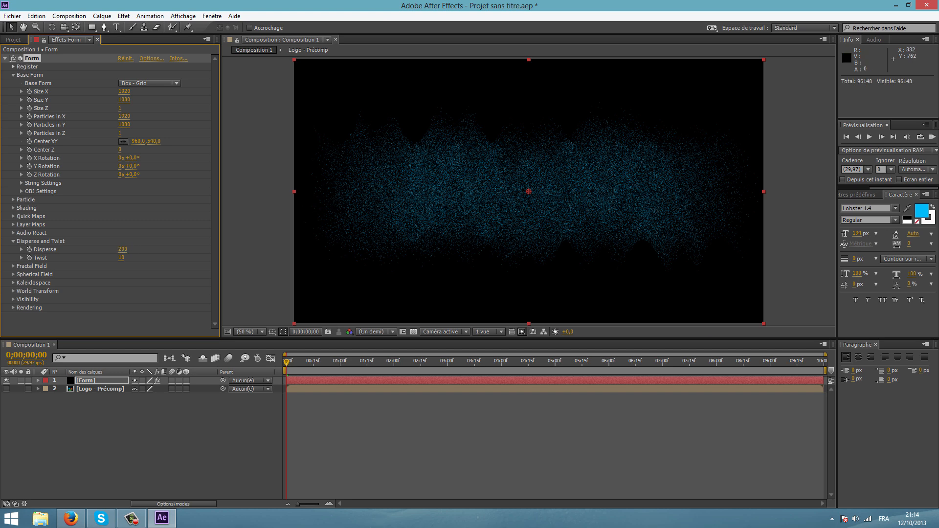
Step: Set the Form effect's Disperse value to 0
left_click(121, 257)
type("0")
key("Return")
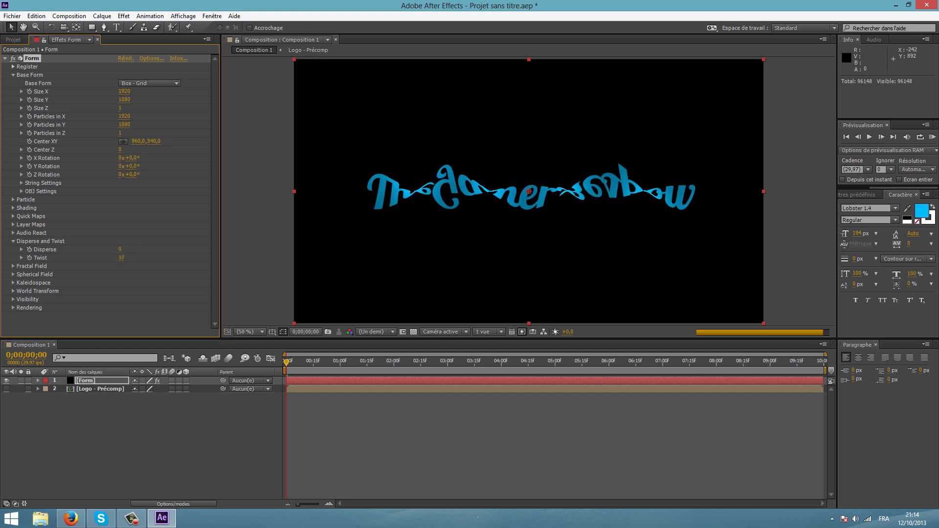
Step: Set the Form effect's Disperse to 200 and Twist to 5, and start keyframing both at the beginning of the composition
key("ctrl+z")
key("ctrl+shift+z")
left_click(120, 250)
key("Return")
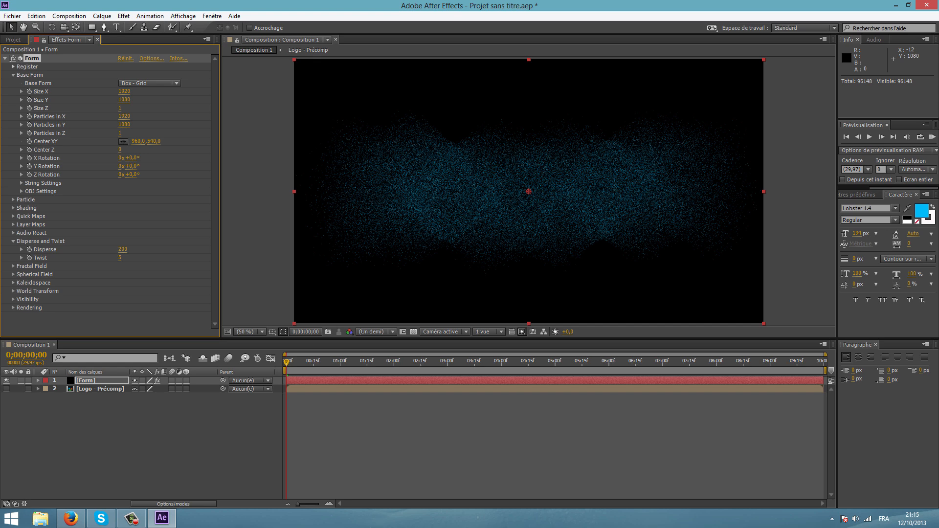
left_click_drag(29, 249, 29, 257)
key("Page_Down")
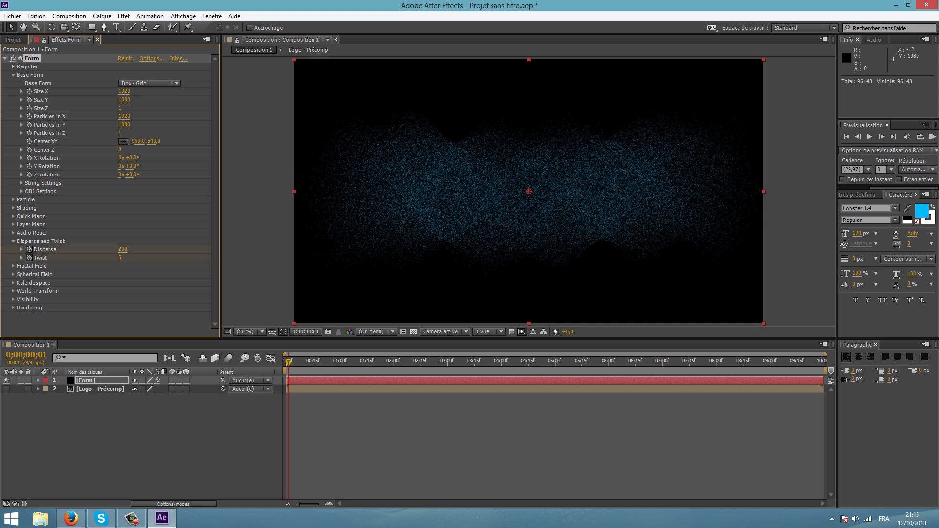
Step: Keyframe Disperse and Twist to 0 at the two-second mark and preview the animation
key("space")
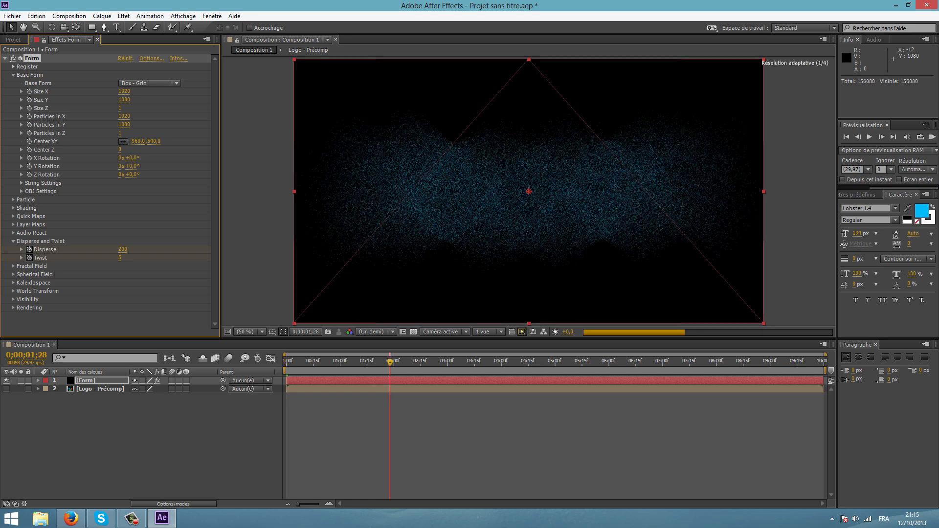
left_click(122, 249)
type("0")
key("Tab")
type("0")
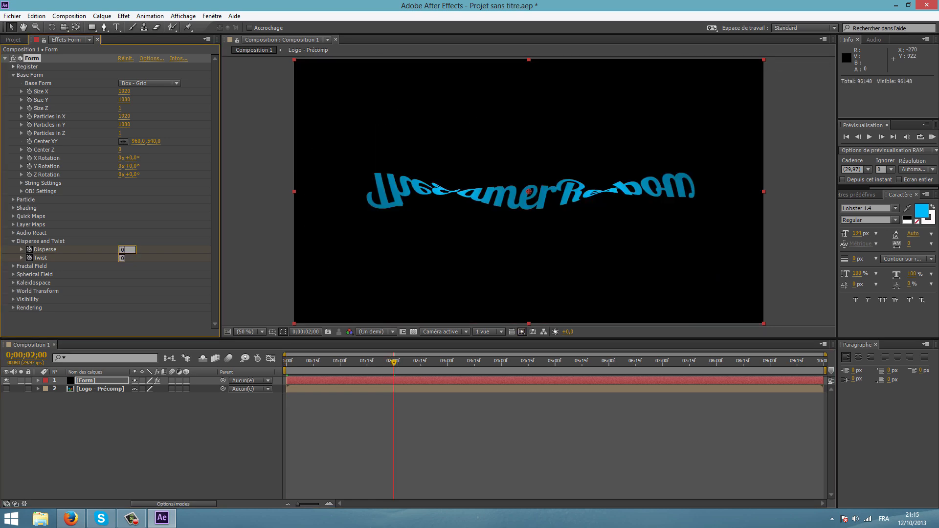
key("Return")
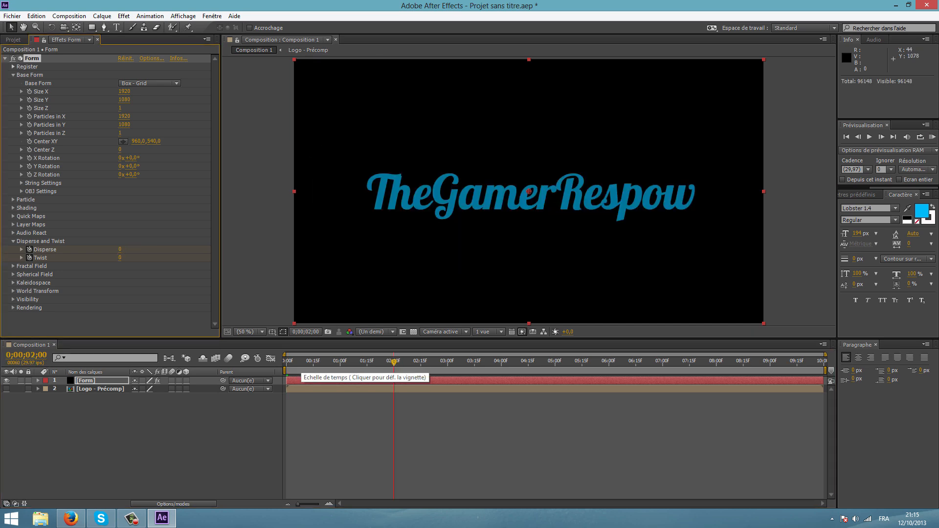
key("KP_0")
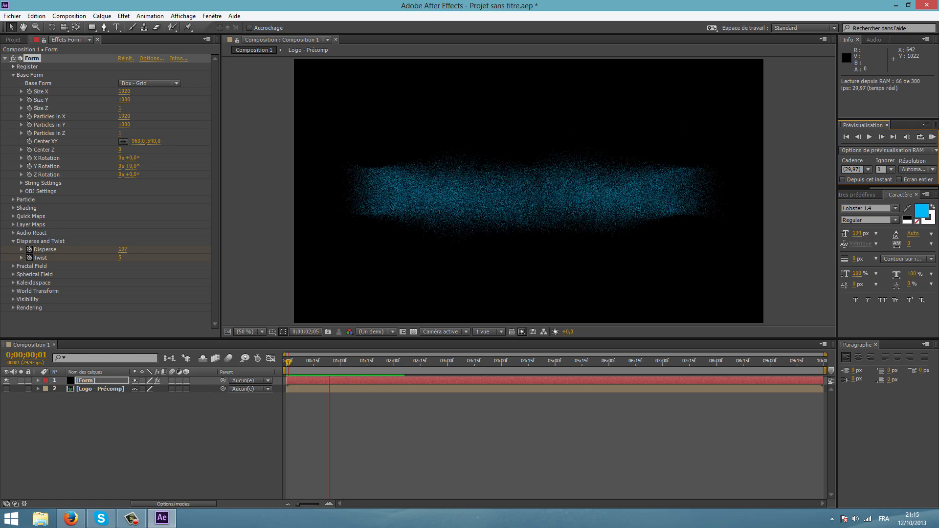
left_click_drag(344, 362, 404, 362)
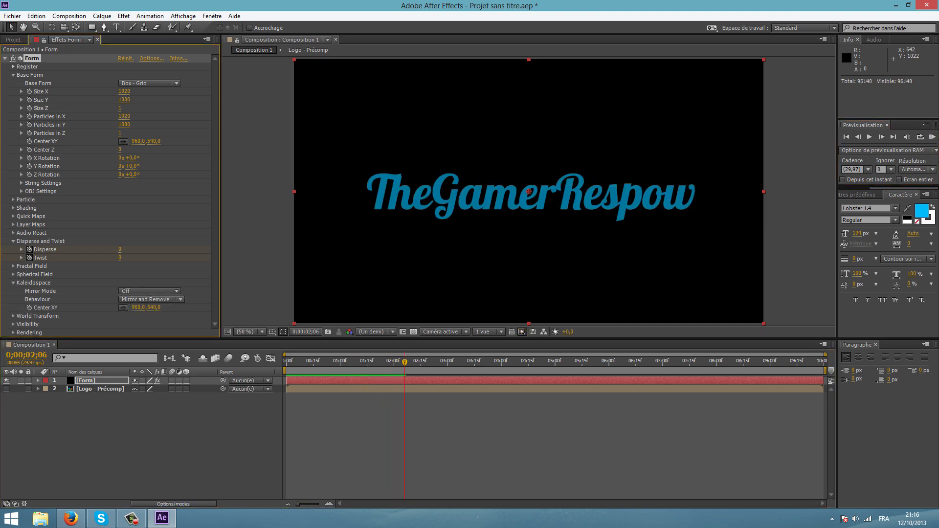
Step: Look through the Kaleidospace and Spherical Field settings of the Form effect
left_click(13, 283)
left_click(13, 282)
left_click(13, 282)
left_click(14, 274)
left_click(13, 274)
left_click(13, 283)
left_click(78, 282)
left_click(31, 58)
left_click(13, 283)
left_click(13, 274)
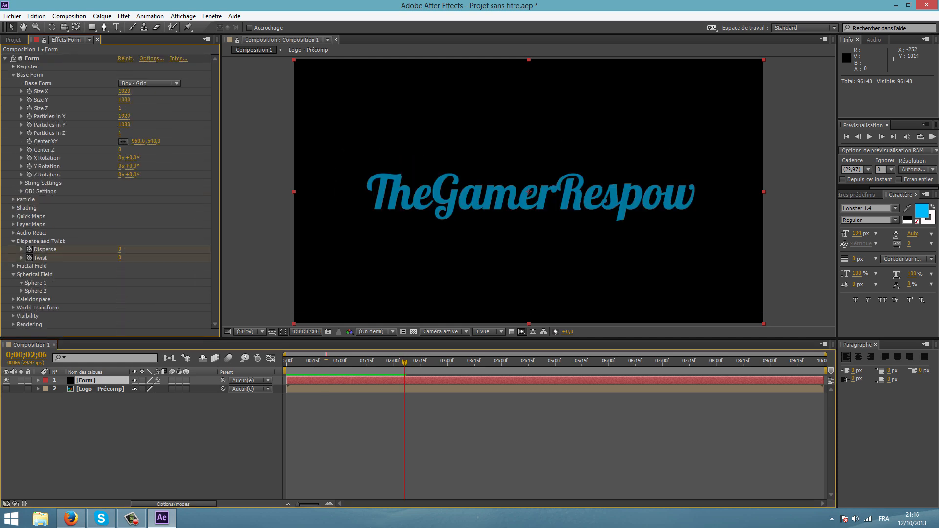
Step: Set the Strength of Sphere 1 in the Spherical Field to 100
scroll(122, 196, "down", 2)
left_click(122, 241)
key("Return")
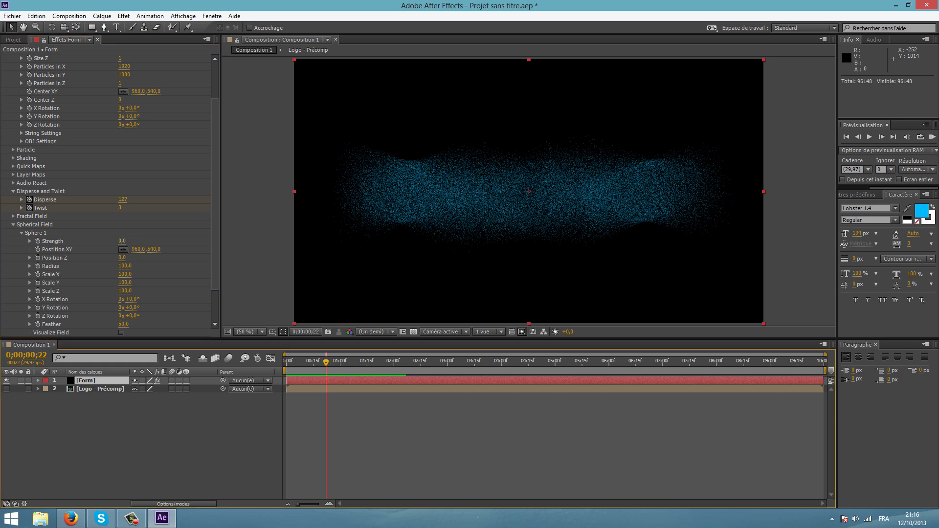
left_click(122, 241)
type("100")
key("Return")
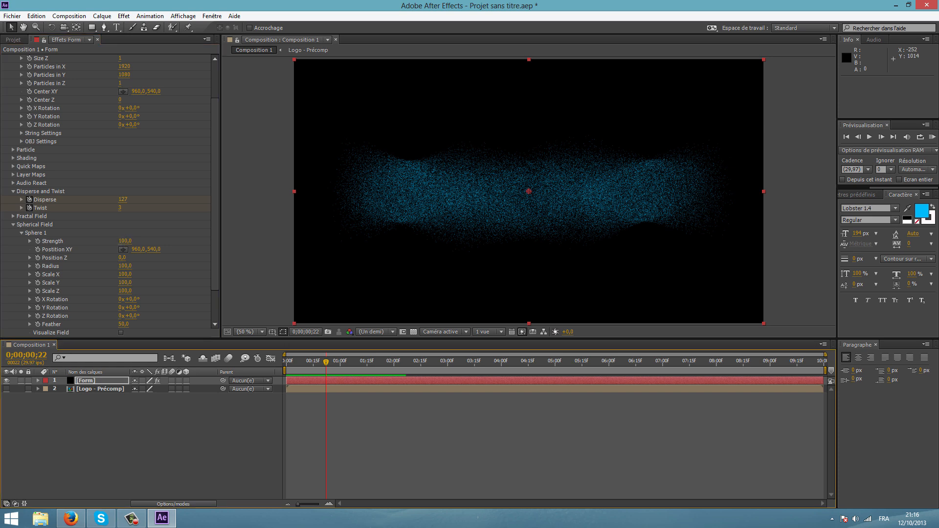
left_click(123, 241)
type("50")
key("Escape")
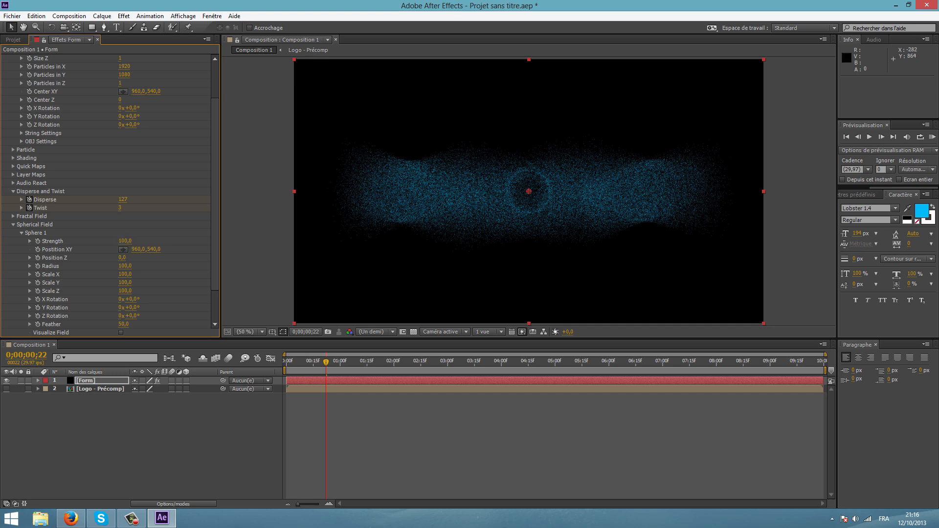
left_click(123, 250)
left_click(505, 199)
key("ctrl+z")
left_click(492, 268)
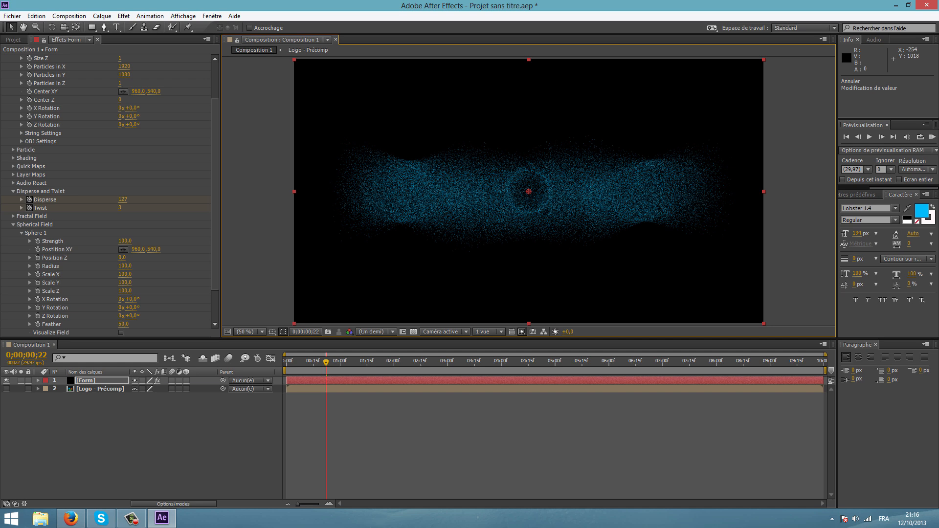
Step: Set the Radius of Sphere 1 in the Spherical Field to 500
left_click(125, 241)
type("200")
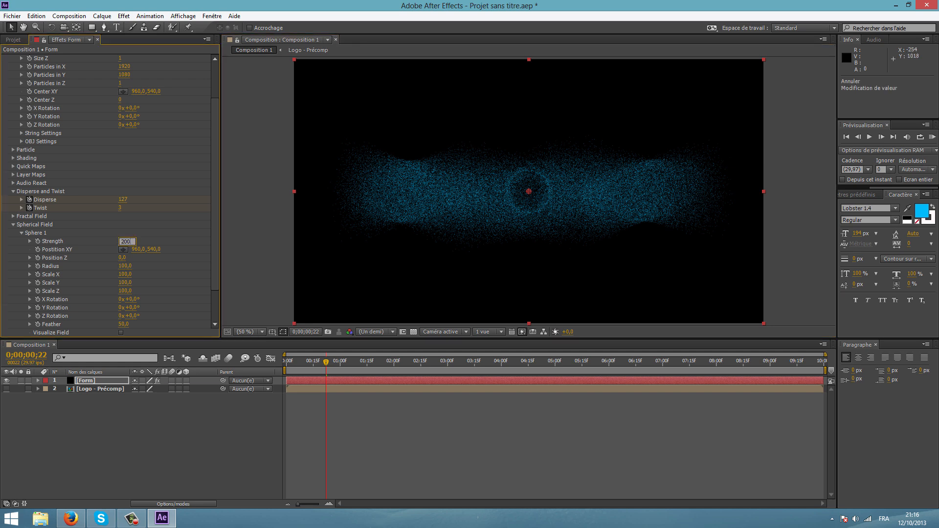
key("Return")
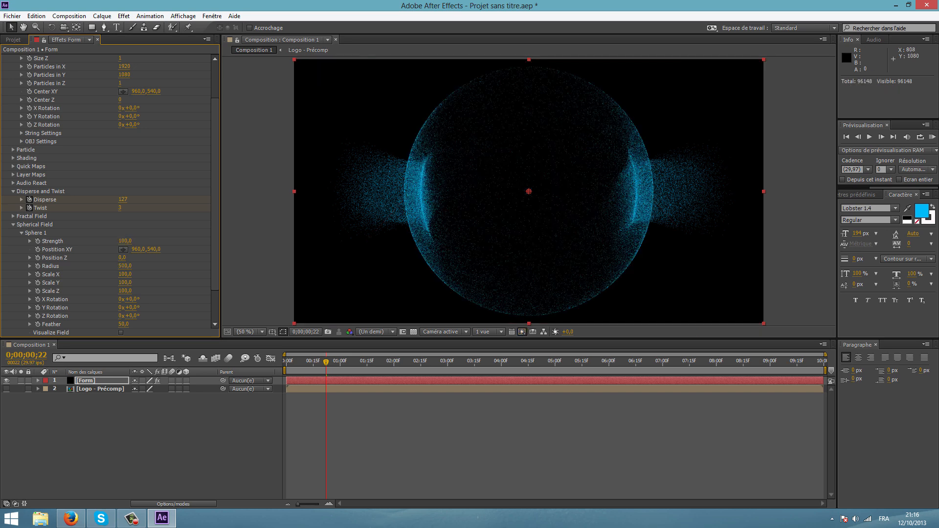
Step: Return to the start of the composition and set the Strength of Sphere 1 to 0
left_click_drag(326, 362, 289, 362)
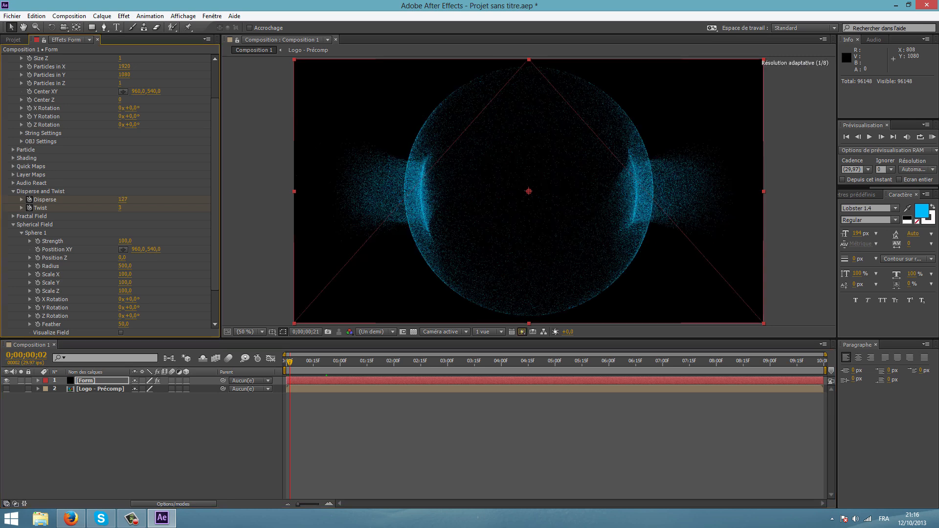
key("KP_0")
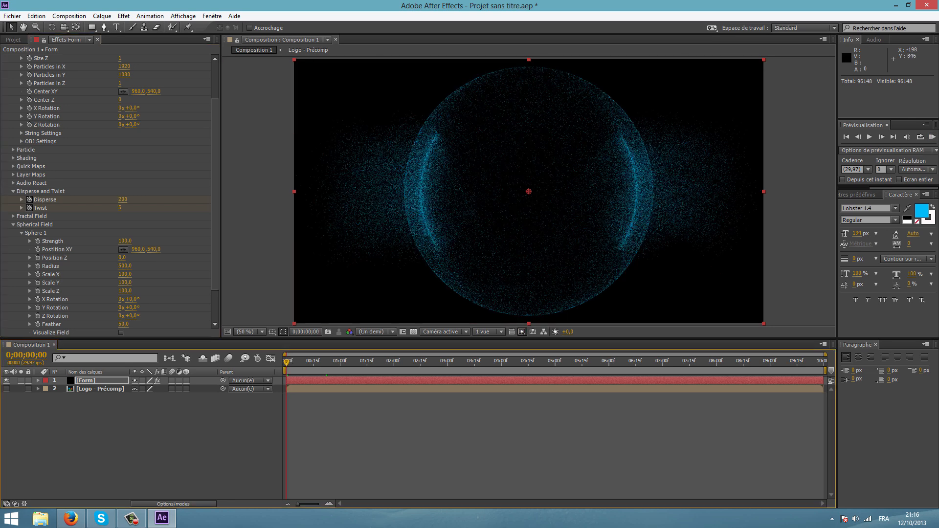
left_click(124, 241)
type("0")
key("Return")
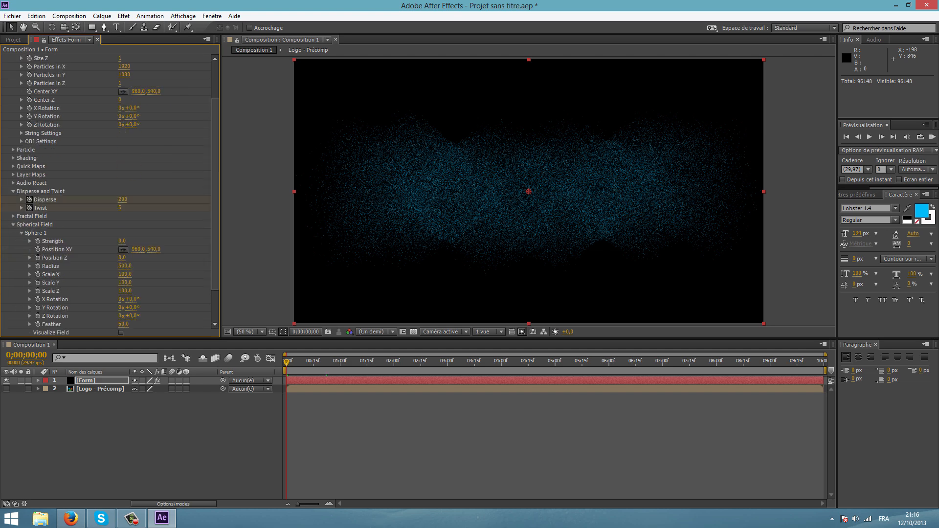
Step: Try an Affect Size of 20 in the Form effect's Fractal Field, and reduce it to 2
left_click(14, 216)
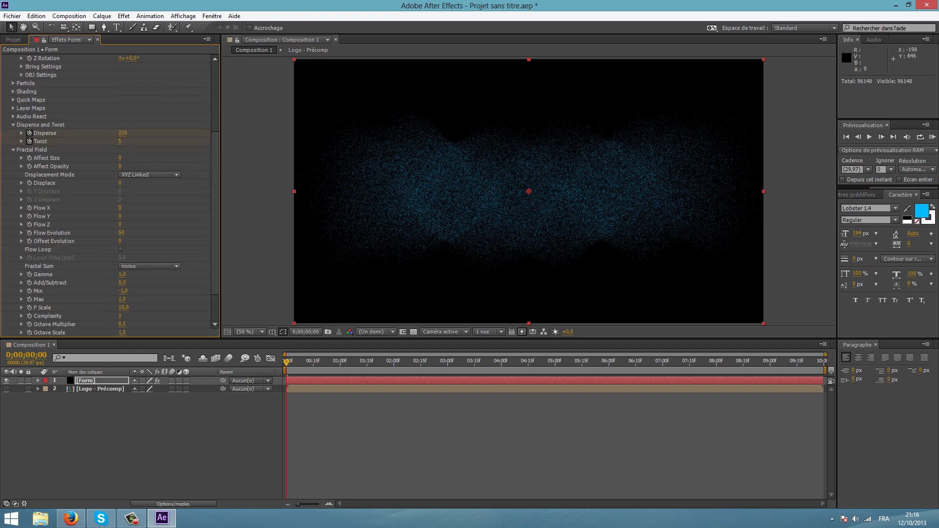
left_click(120, 158)
type("20")
key("Return")
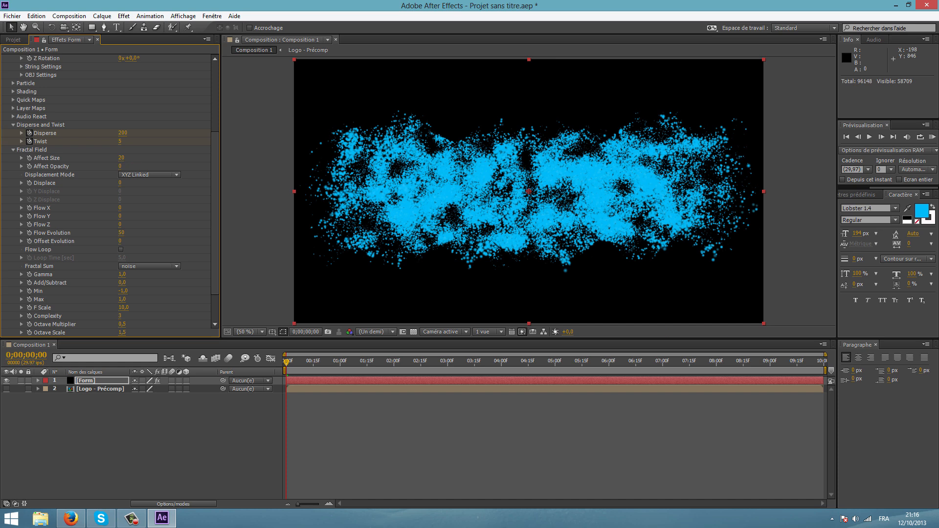
left_click_drag(121, 158, 112, 158)
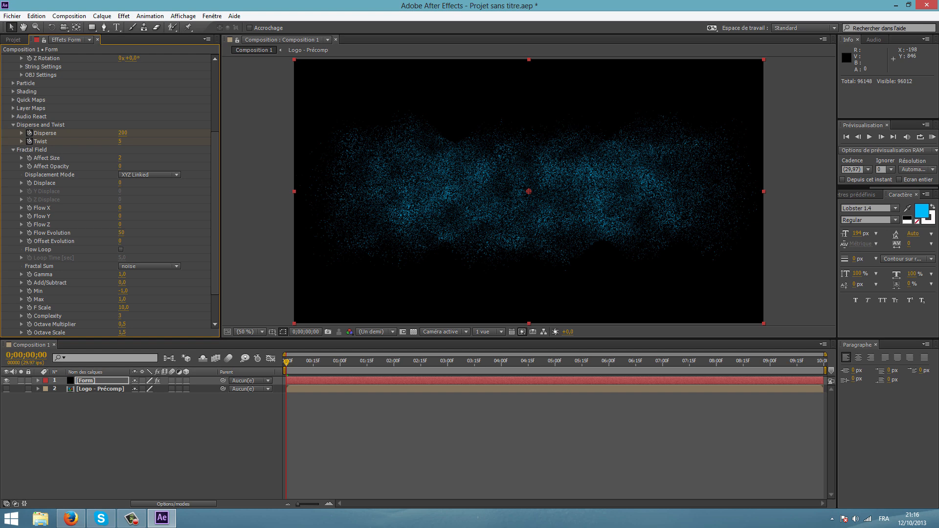
Step: Set the Fractal Field's Affect Opacity to 5
left_click(120, 166)
type("5")
key("Return")
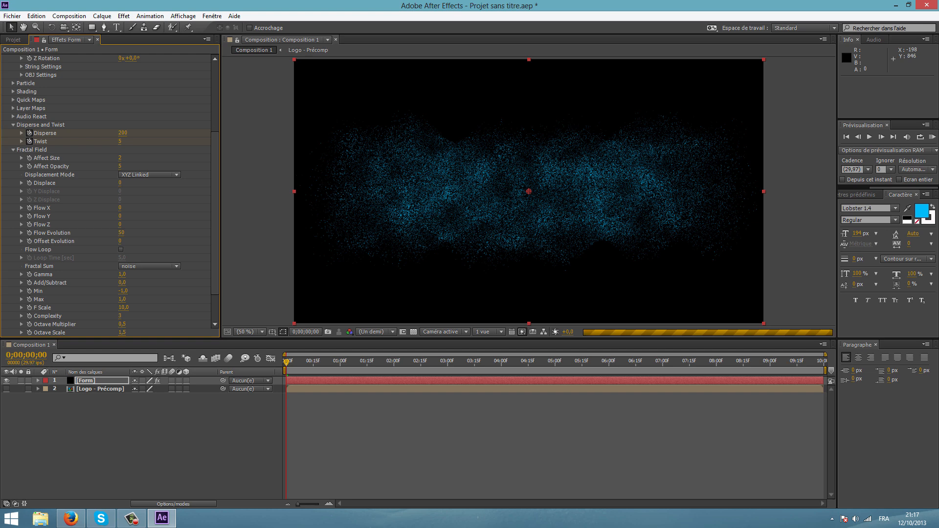
Step: Scrub through the first two seconds to review the Fractal Field's influence on the dispersing text
mouse_move(215, 288)
left_mouse_down()
mouse_move(215, 295)
mouse_move(216, 285)
left_mouse_up()
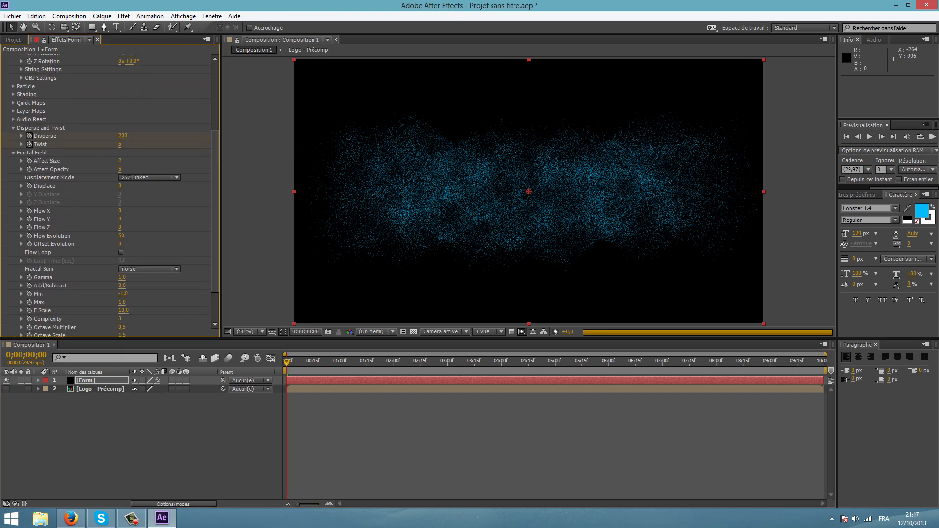
left_click(348, 362)
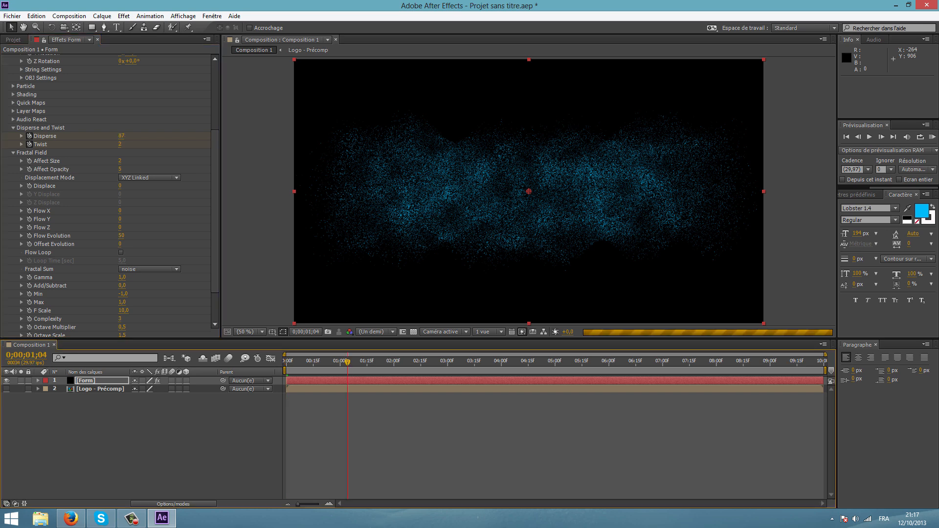
left_click_drag(347, 362, 316, 362)
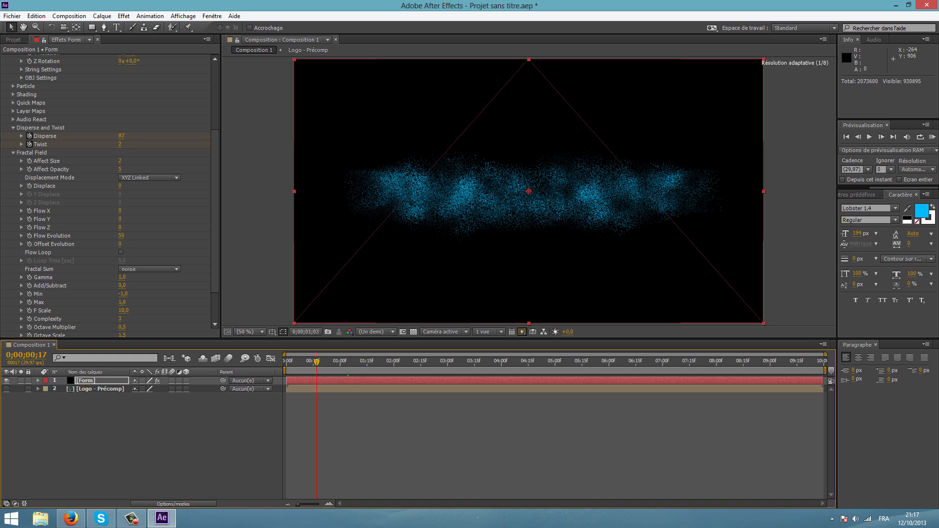
key("KP_0")
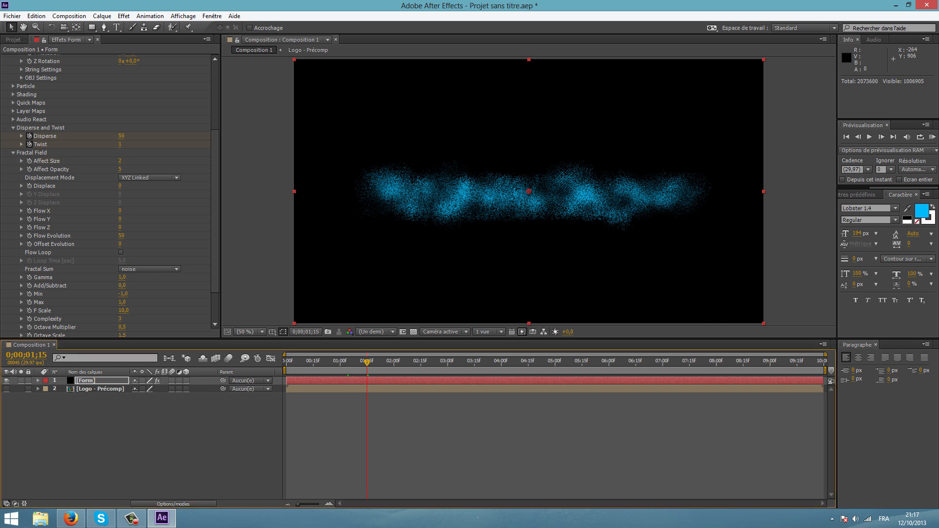
Step: Start keyframing Affect Size and Affect Opacity at 0;00;01;15, and set both to 0 at 0;00;02;00
left_click_drag(29, 160, 30, 169)
left_click(394, 362)
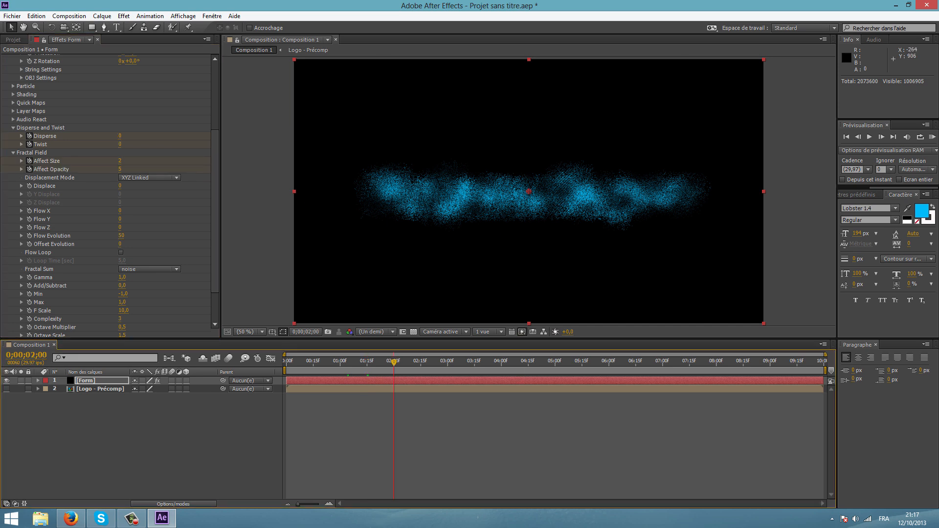
left_click(120, 161)
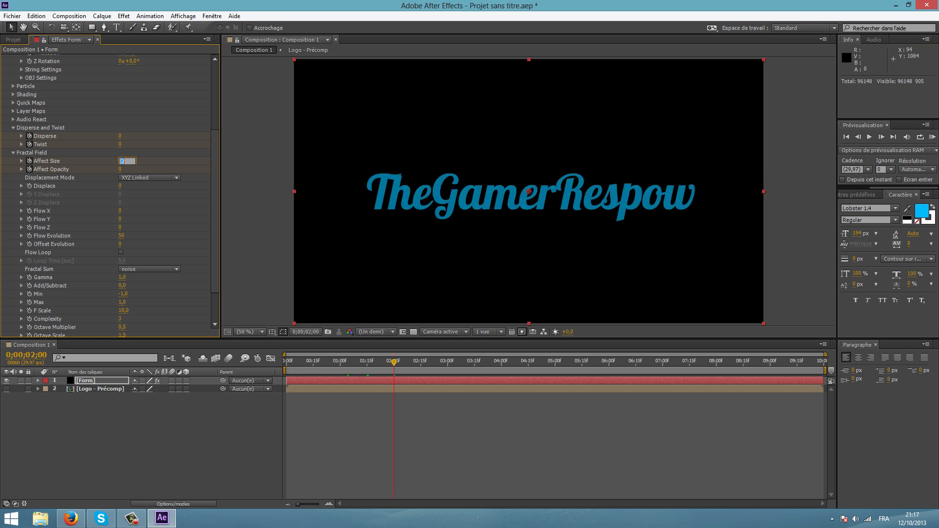
type("0")
key("Tab")
type("0")
key("Return")
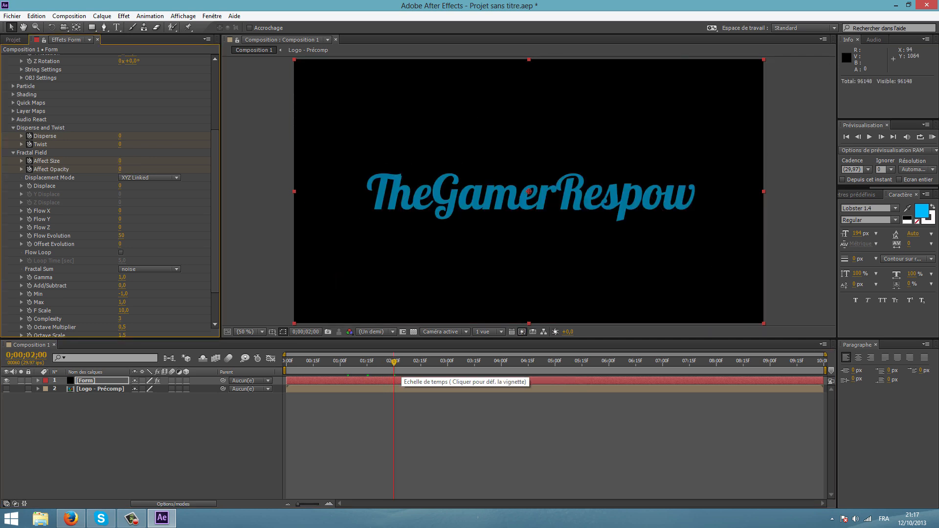
Step: Move the playhead back to 0;00;00;22 and collapse the Disperse and Twist and Fractal Field groups
mouse_move(393, 362)
left_mouse_down()
mouse_move(369, 362)
mouse_move(385, 361)
left_mouse_up()
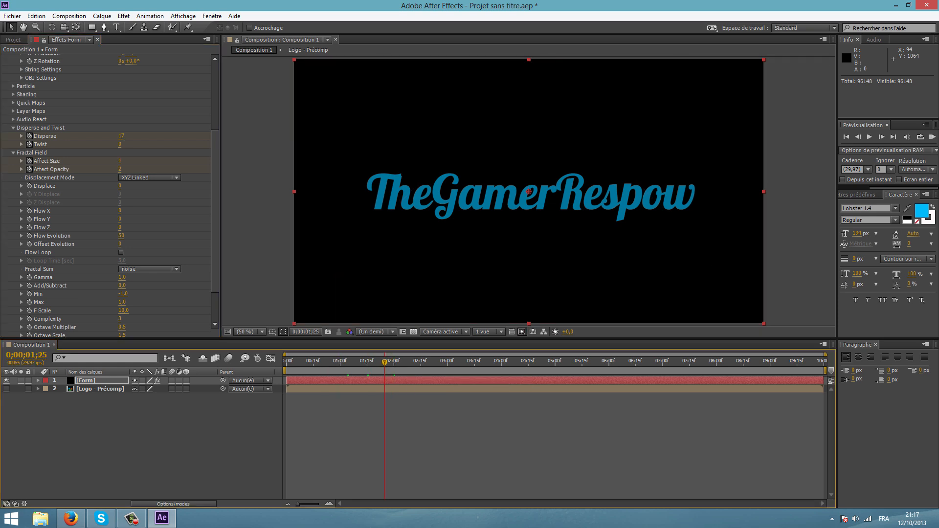
left_click_drag(385, 361, 326, 362)
left_click_drag(215, 210, 215, 237)
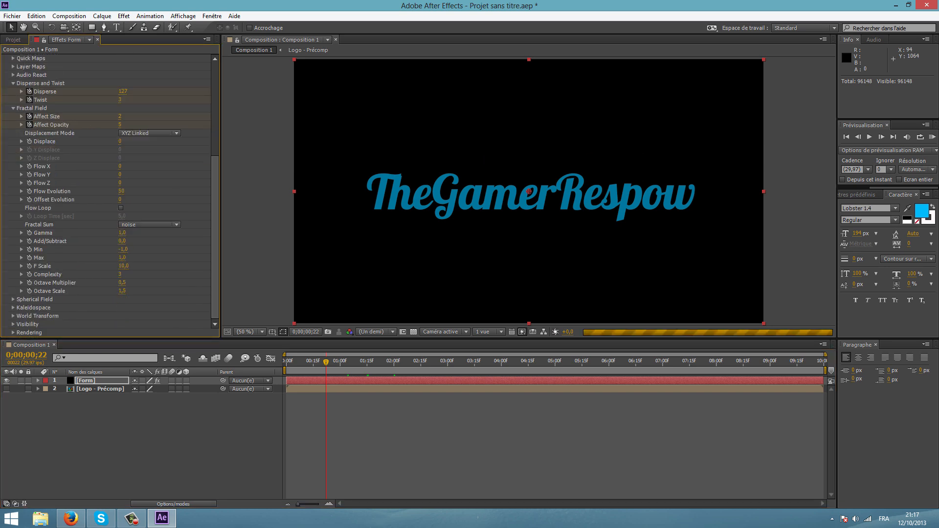
left_click(13, 84)
left_click(13, 108)
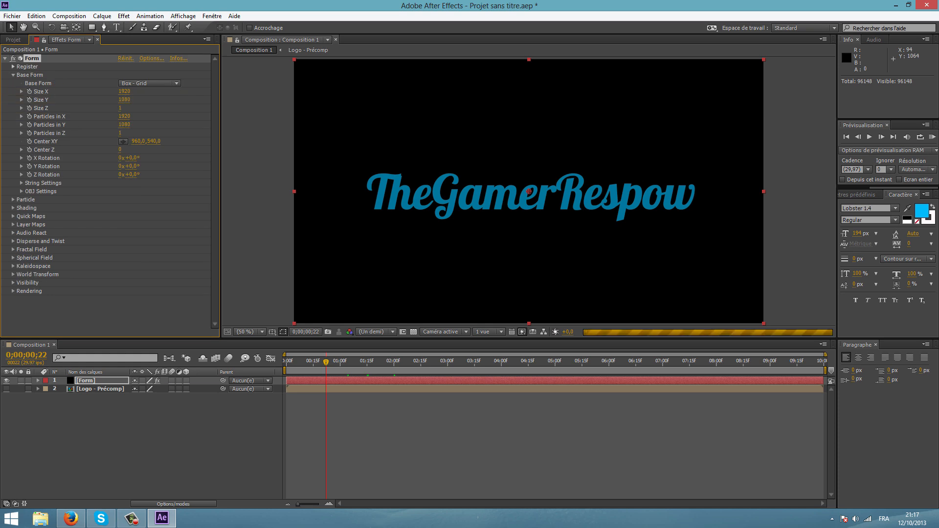
Step: Create an adjustment layer above the Form layer in Composition 1
right_click(110, 421)
mouse_move(142, 319)
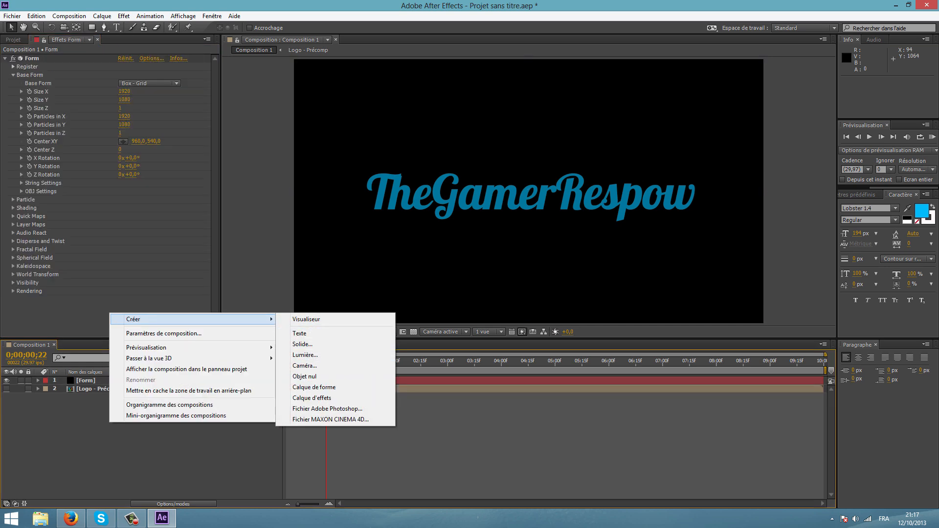
left_click(312, 397)
left_click(123, 16)
key("Escape")
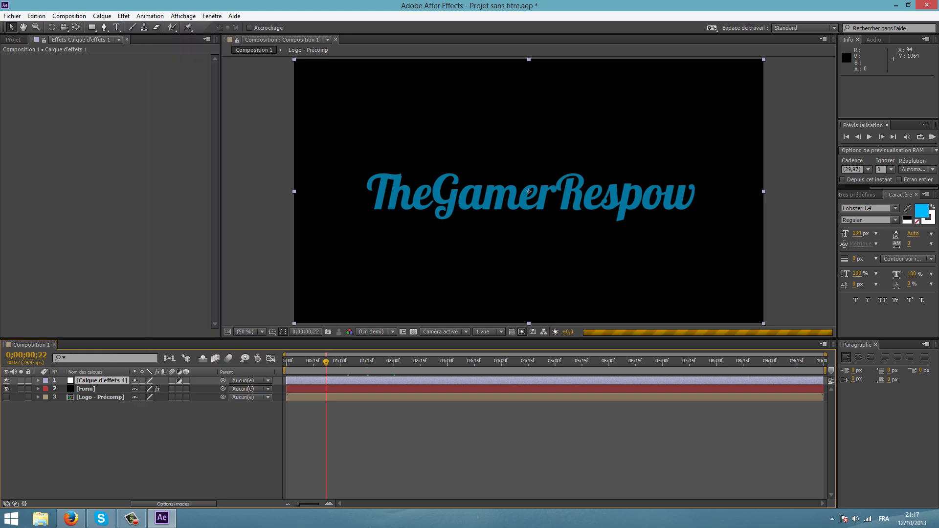
Step: Apply the Lueur diffuse effect to the adjustment layer and move the playhead to 0;00;00;11
left_click(124, 17)
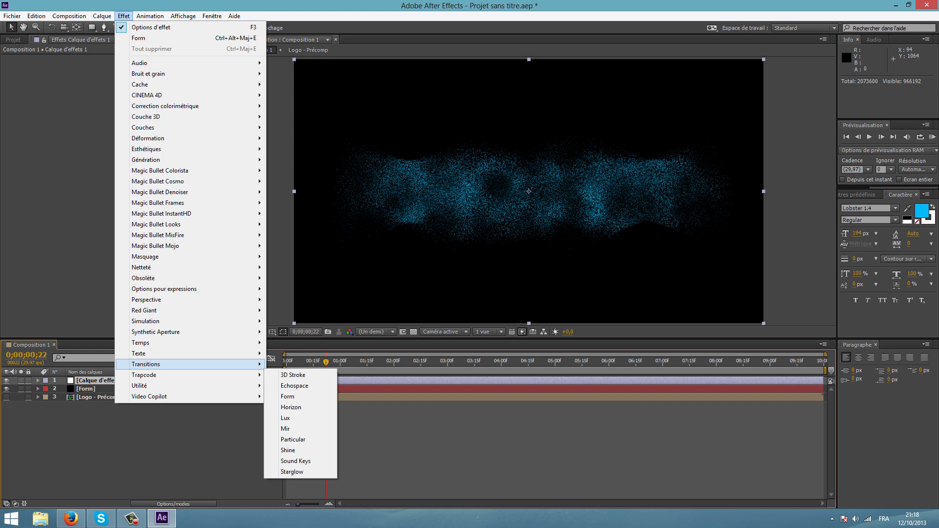
mouse_move(190, 321)
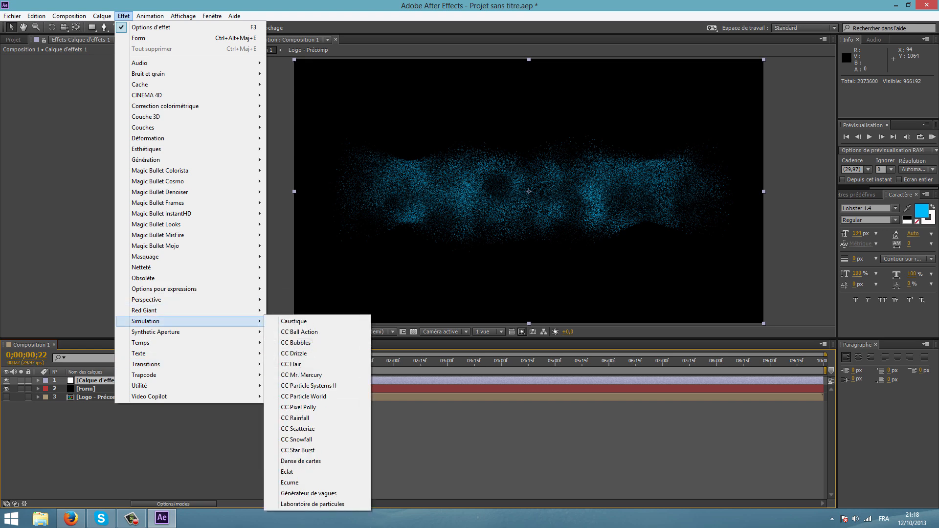
mouse_move(191, 278)
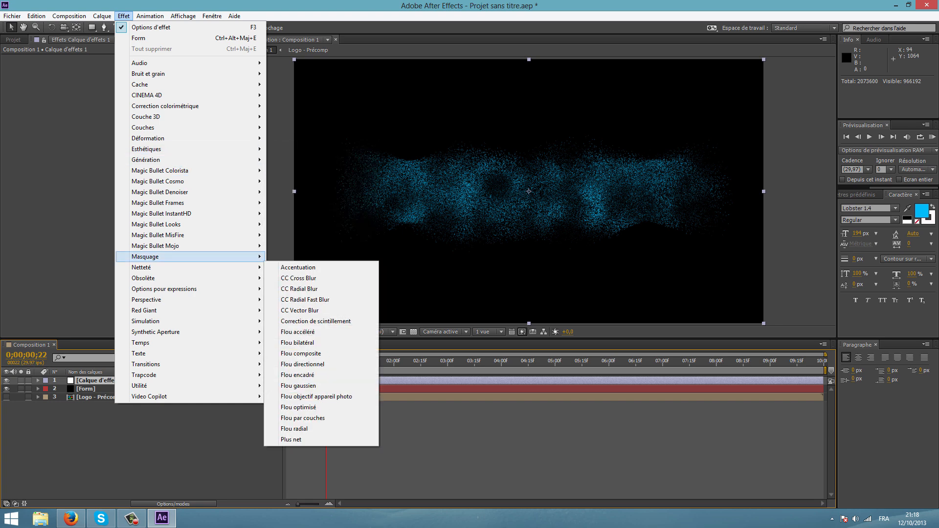
mouse_move(146, 149)
left_click(298, 332)
key("ctrl+z")
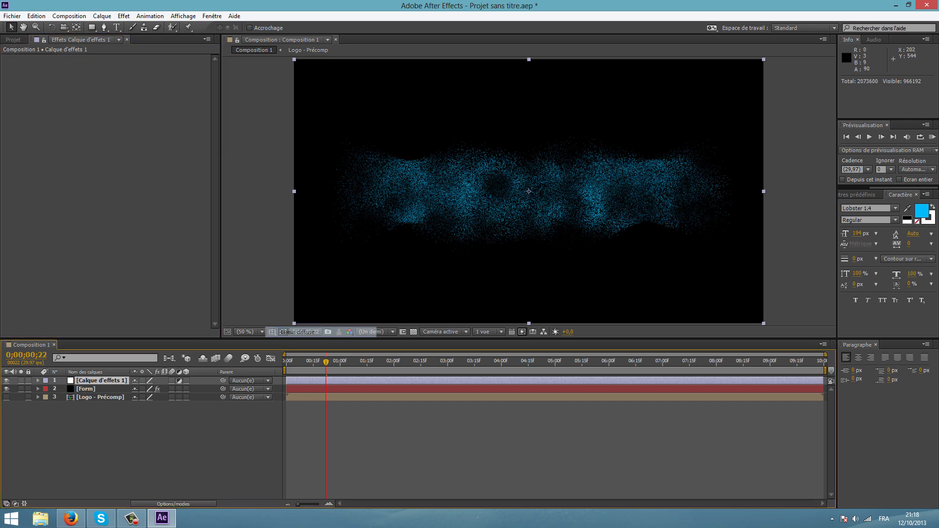
left_click(403, 361)
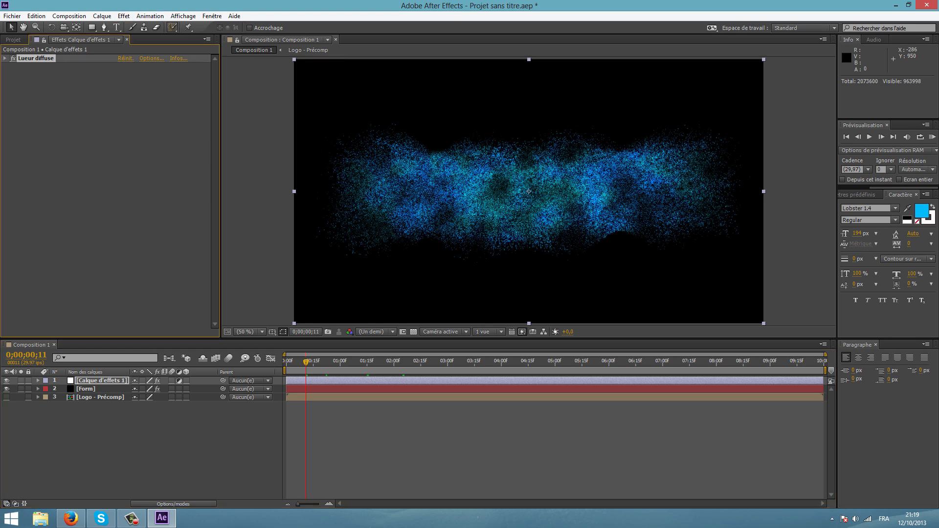
Step: Apply Trapcode Shine to the adjustment layer and set its Transfer Mode to Normal
left_click(124, 16)
mouse_move(235, 353)
left_click(287, 450)
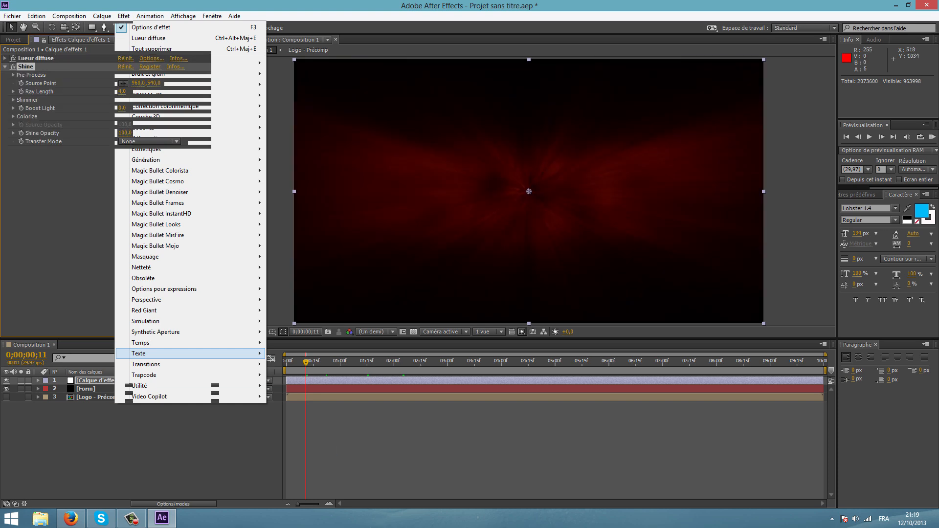
left_click(149, 142)
left_click(142, 177)
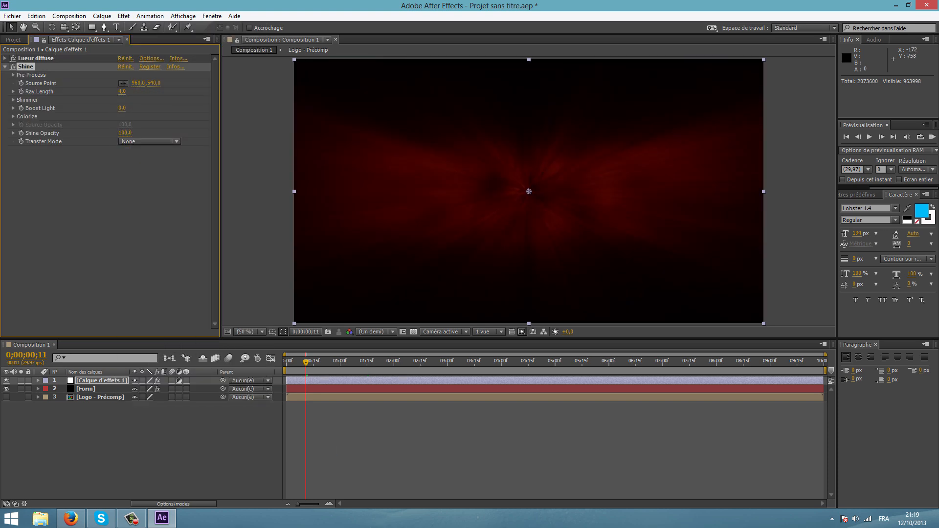
left_click(149, 141)
left_click(145, 162)
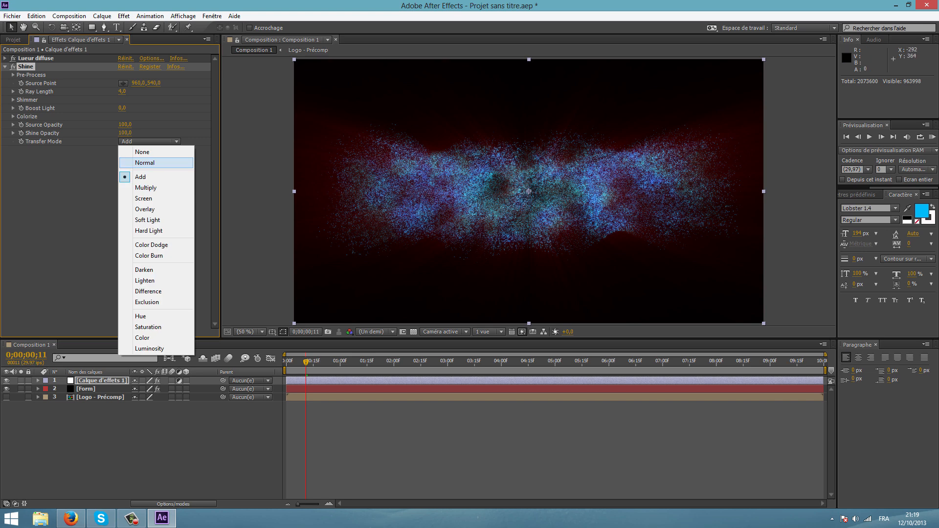
Step: In Shine's Colorize settings, set the Midtones and Shadows colours to the light blue of the current text fill
left_click(14, 116)
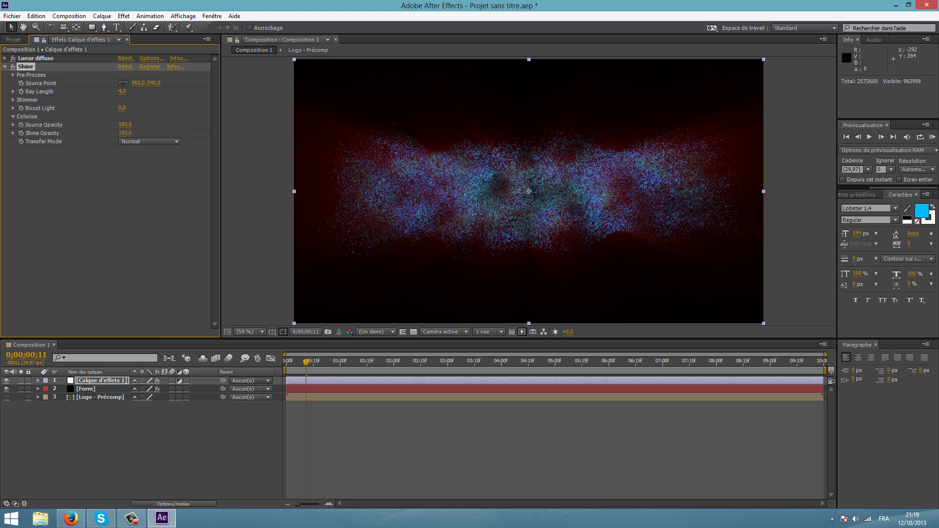
left_click(123, 157)
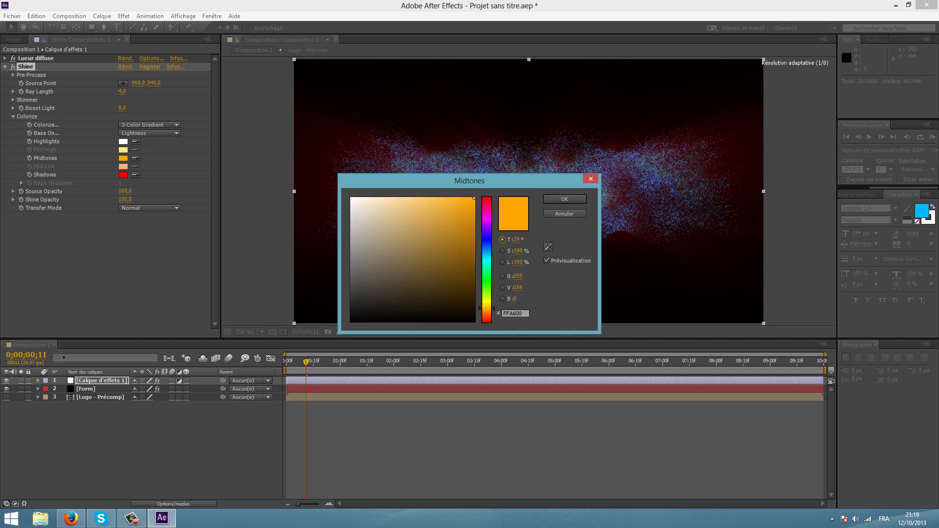
left_click(564, 214)
left_click(123, 158)
left_click(565, 214)
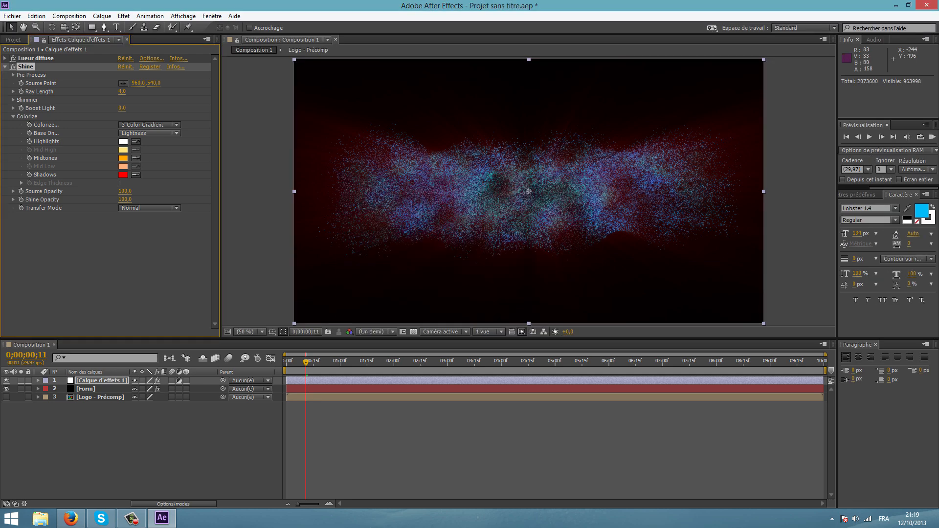
left_click(921, 211)
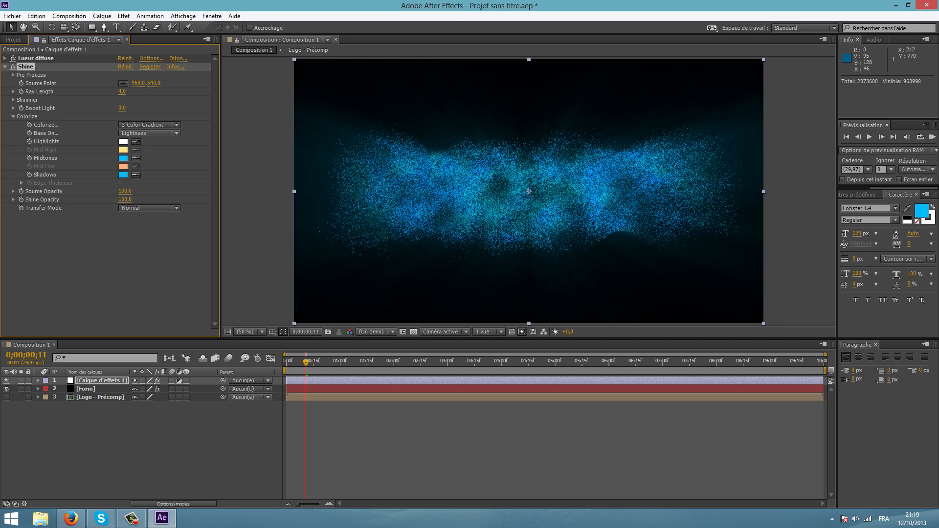
Step: Place Shine's Source Point at the upper middle of the frame, at 960, 14, and collapse the Shine settings
left_click_drag(353, 77, 328, 75)
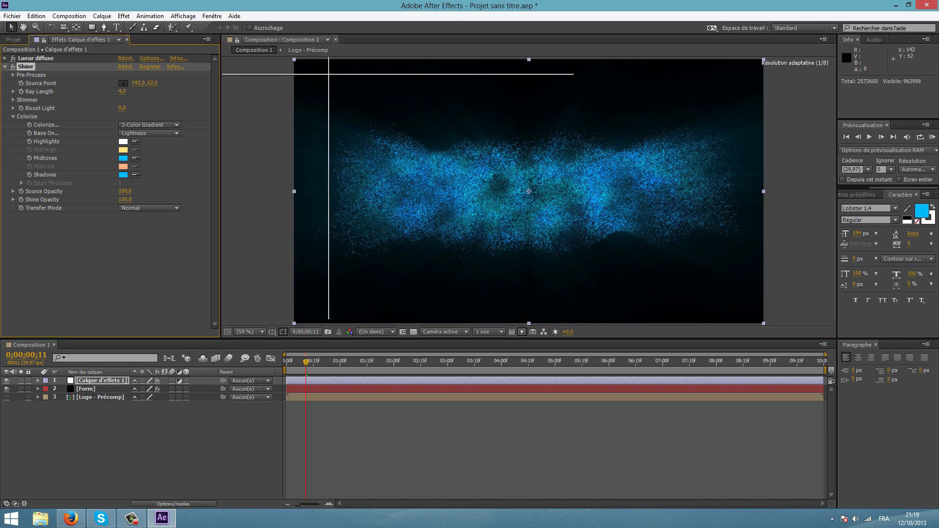
left_click(528, 63)
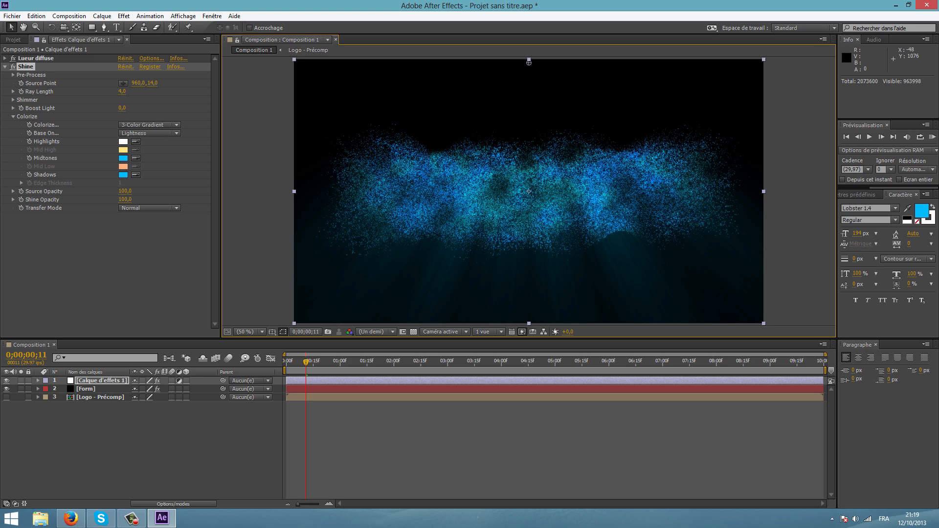
left_click(415, 440)
left_click(528, 274)
left_click(102, 380)
left_click(5, 67)
left_click(5, 66)
Step: Create a solid layer named Flares above the adjustment layer
right_click(148, 445)
key("Escape")
right_click(149, 446)
mouse_move(231, 341)
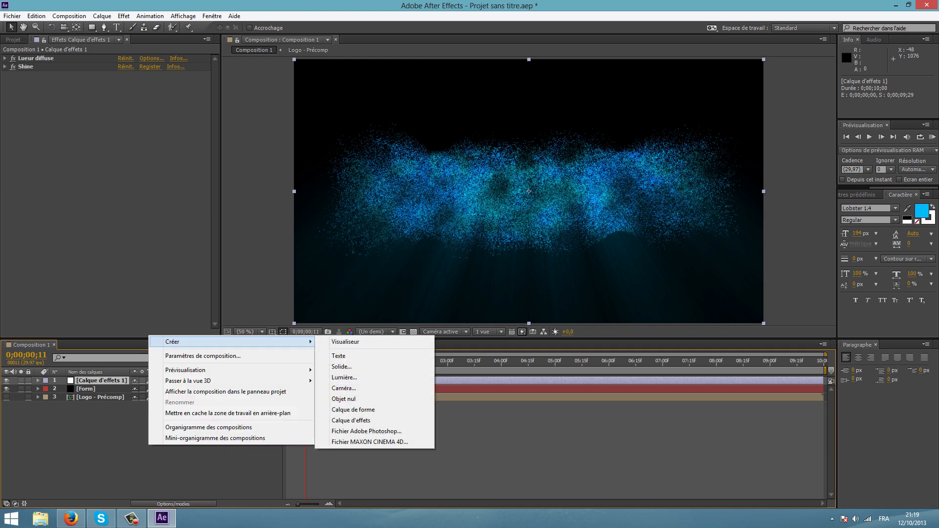
left_click(341, 367)
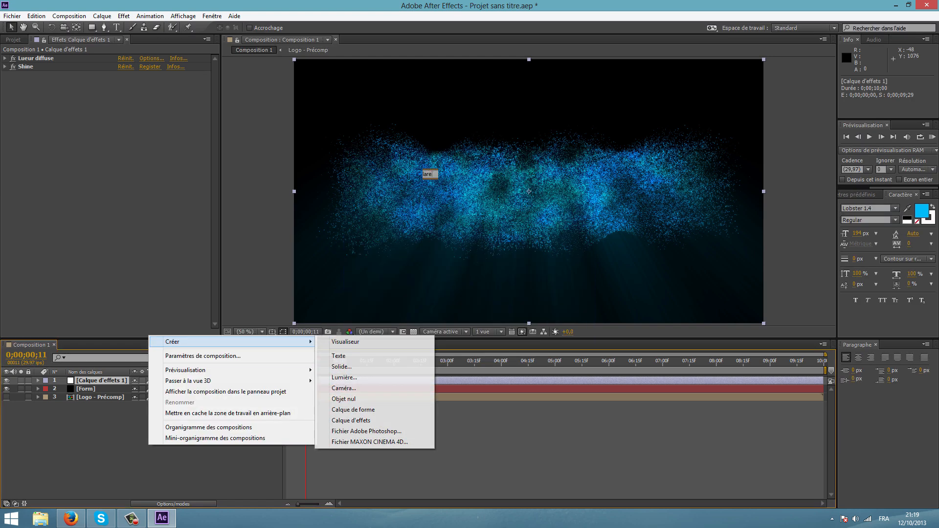
key("Return")
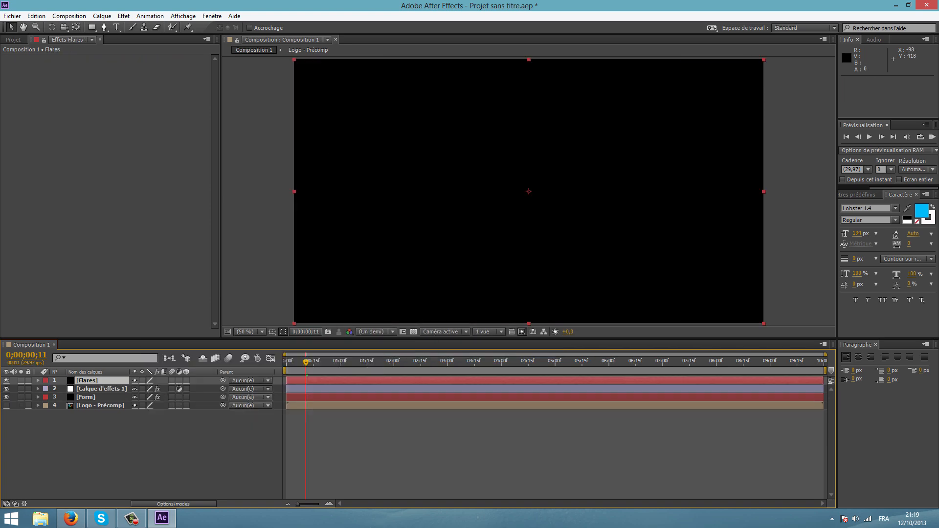
Step: Try the Addition blending mode on the Flares layer, browse the Trapcode effects for it, and delete the layer
right_click(112, 381)
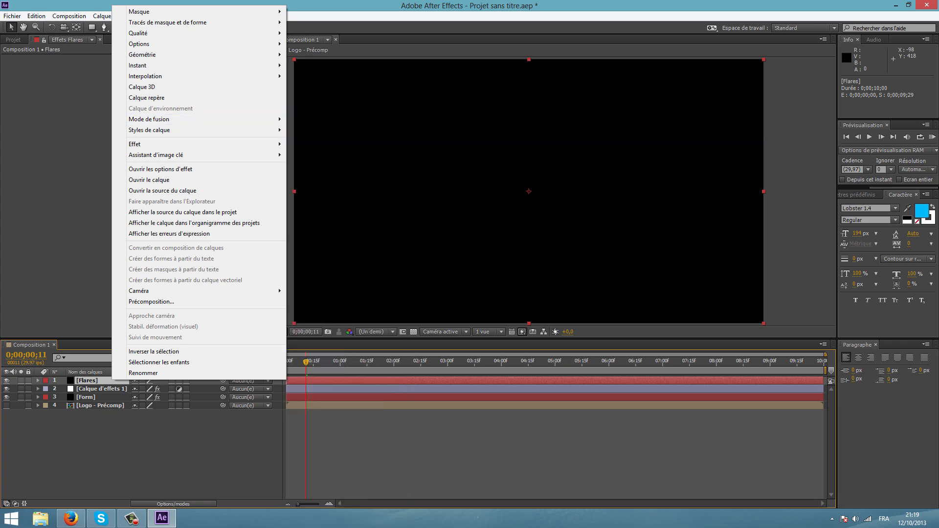
left_click(309, 203)
left_click(123, 16)
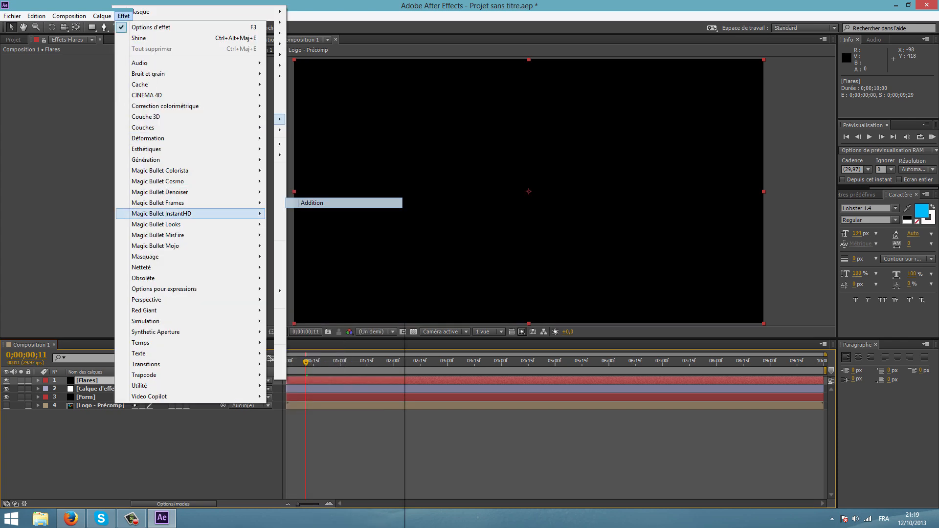
mouse_move(161, 375)
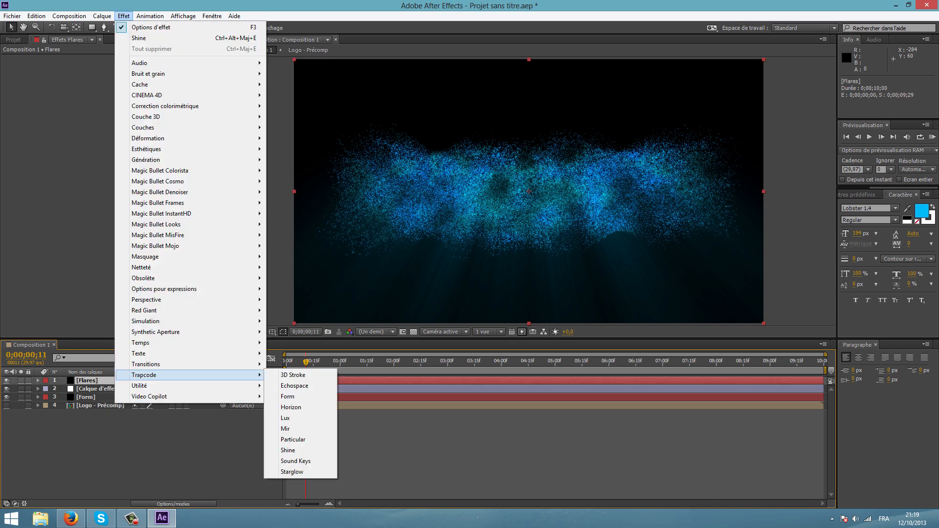
left_click(166, 450)
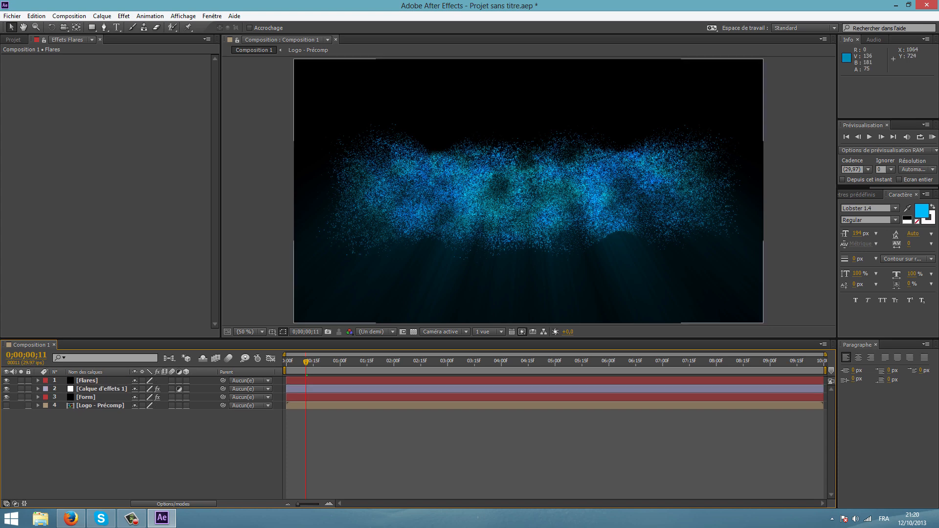
key("Delete")
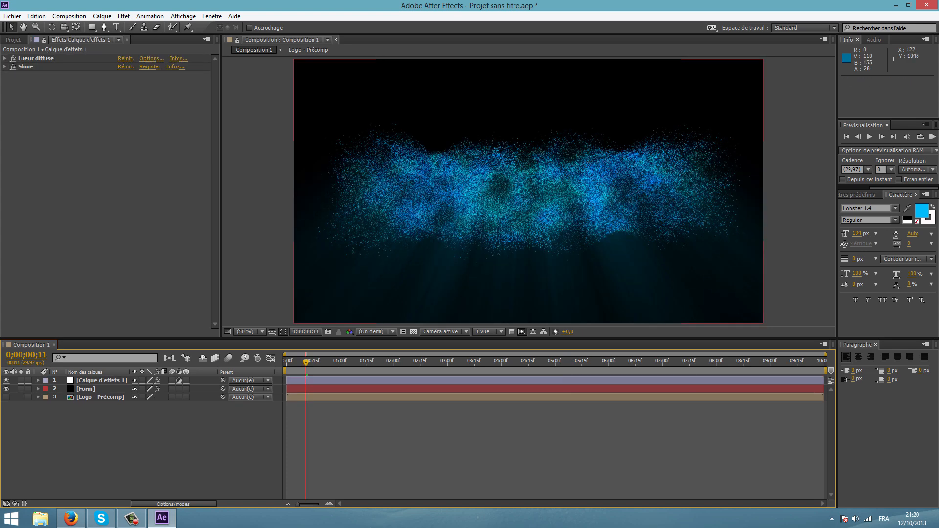
Step: Check the logo at 0;00;05;08 and preview the animation with the glow and Shine effects
left_click(569, 364)
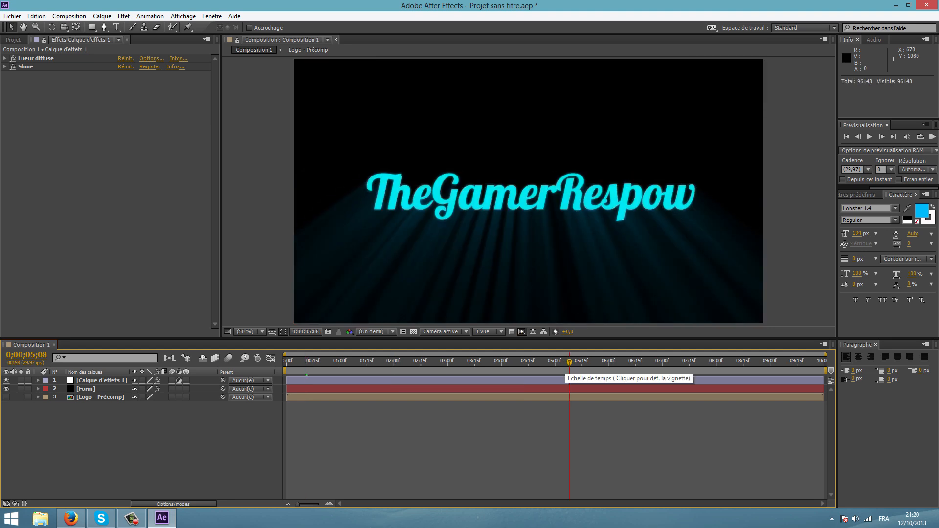
key("KP_0")
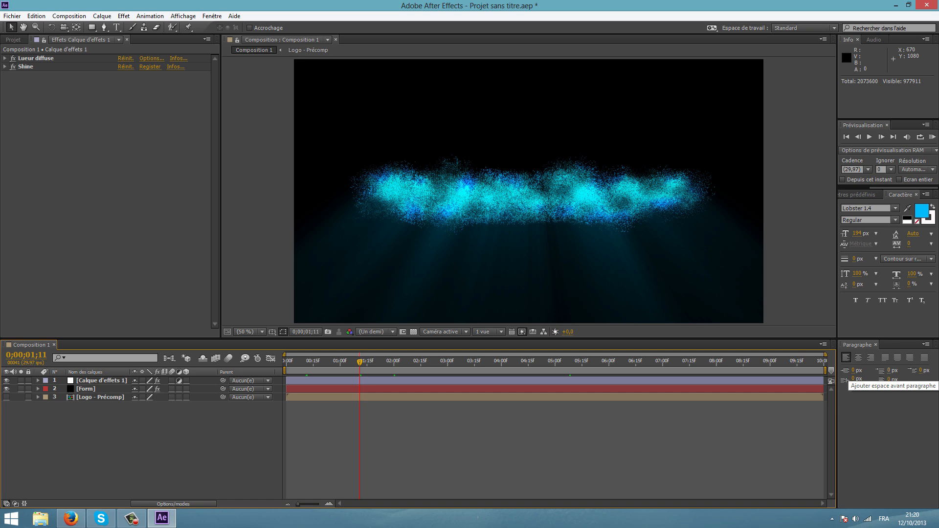
left_click(131, 518)
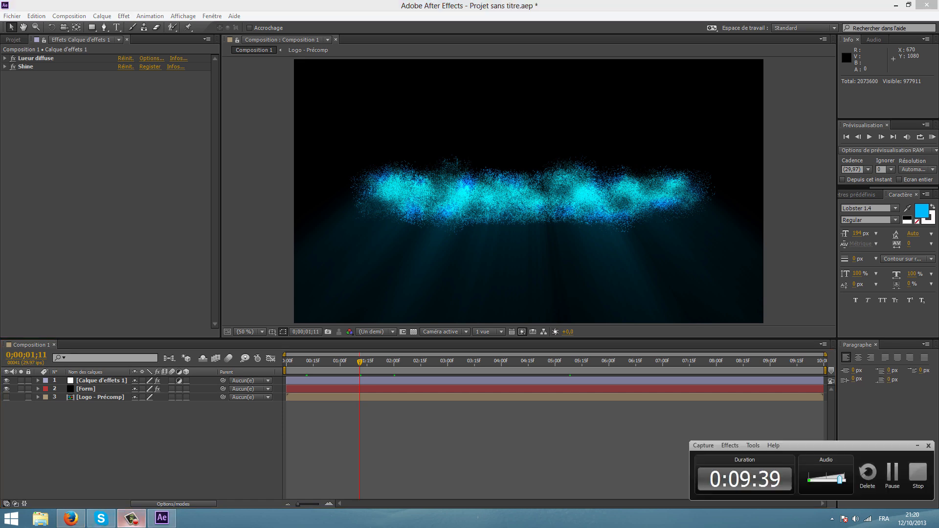